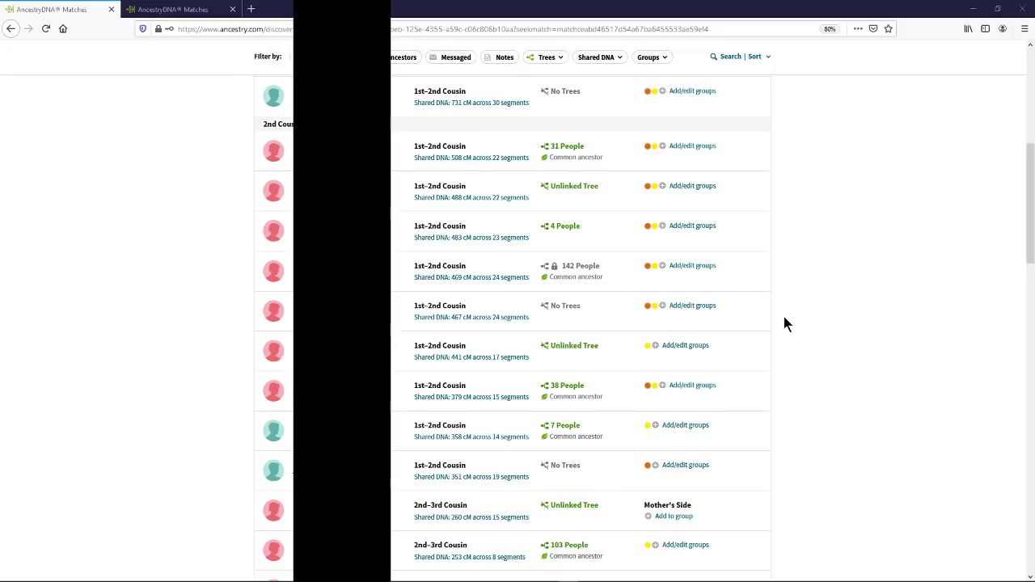
- Compare the match list layouts on the two AncestryDNA Matches pages, including the shared DNA shown for the 245 cM match
{"action": "left_click", "coordinate": [186, 14]}
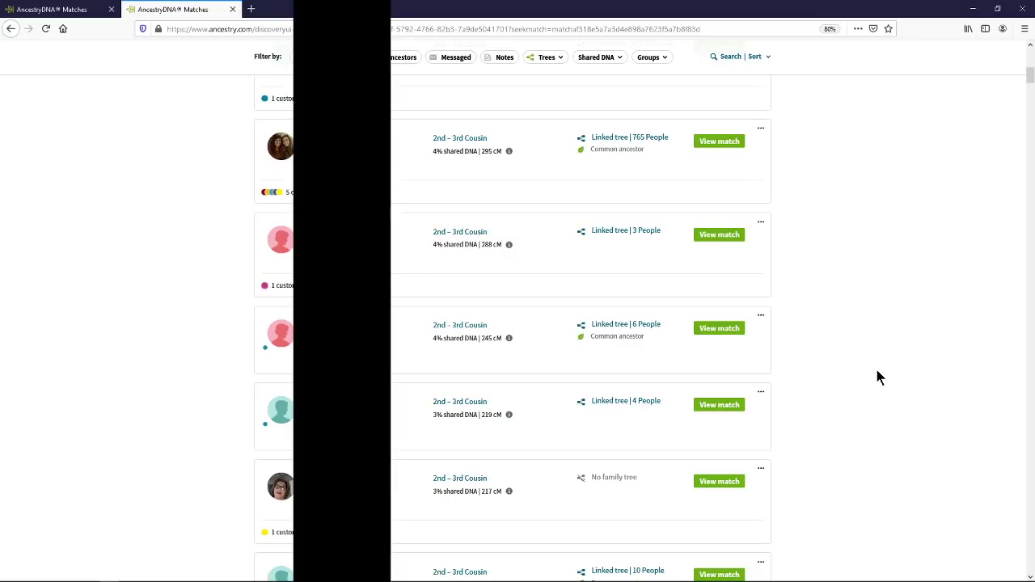
{"action": "left_click", "coordinate": [65, 12]}
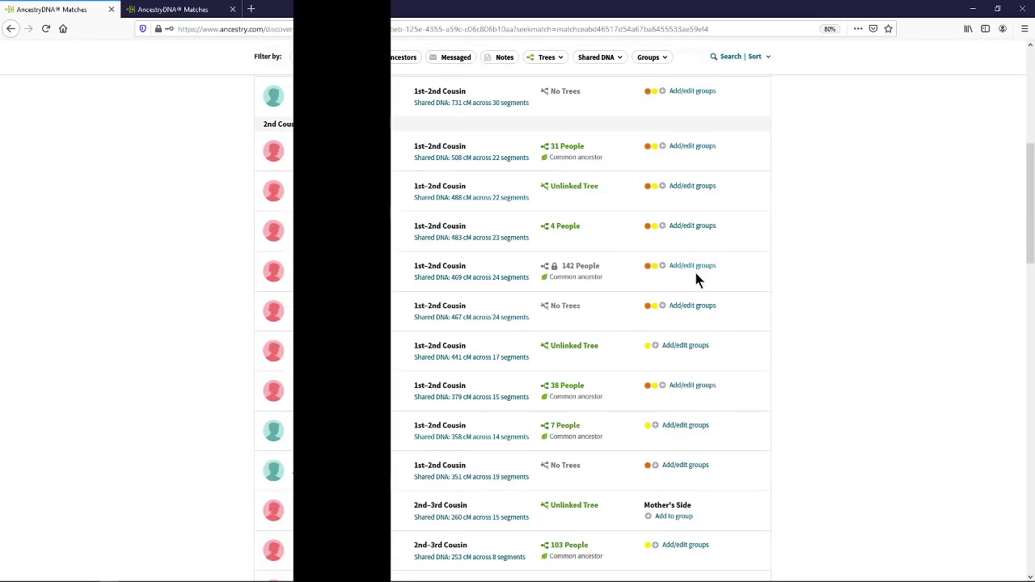
{"action": "left_click", "coordinate": [152, 12]}
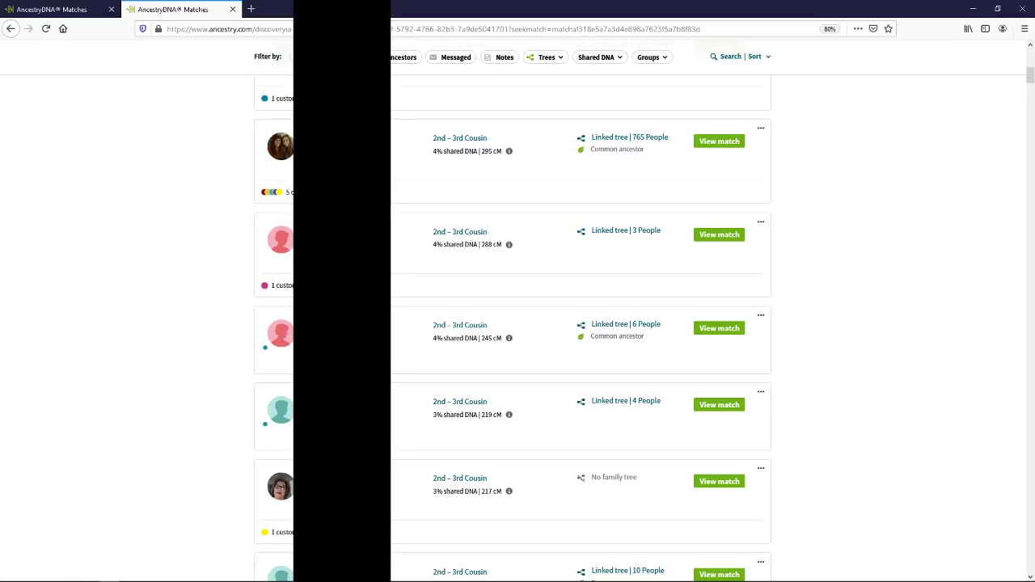
{"action": "double_click", "coordinate": [462, 340]}
{"action": "left_click", "coordinate": [97, 495]}
- On the card-style matches page, view the custom group lists of the 295 cM, 288 cM and 245 cM matches in turn
{"action": "left_click", "coordinate": [267, 194]}
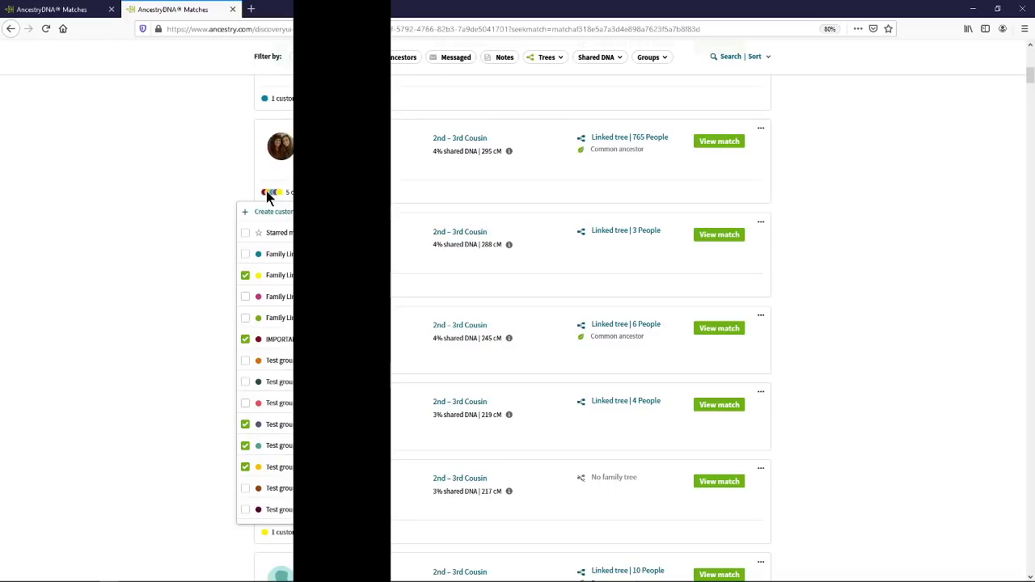
{"action": "left_click", "coordinate": [233, 197]}
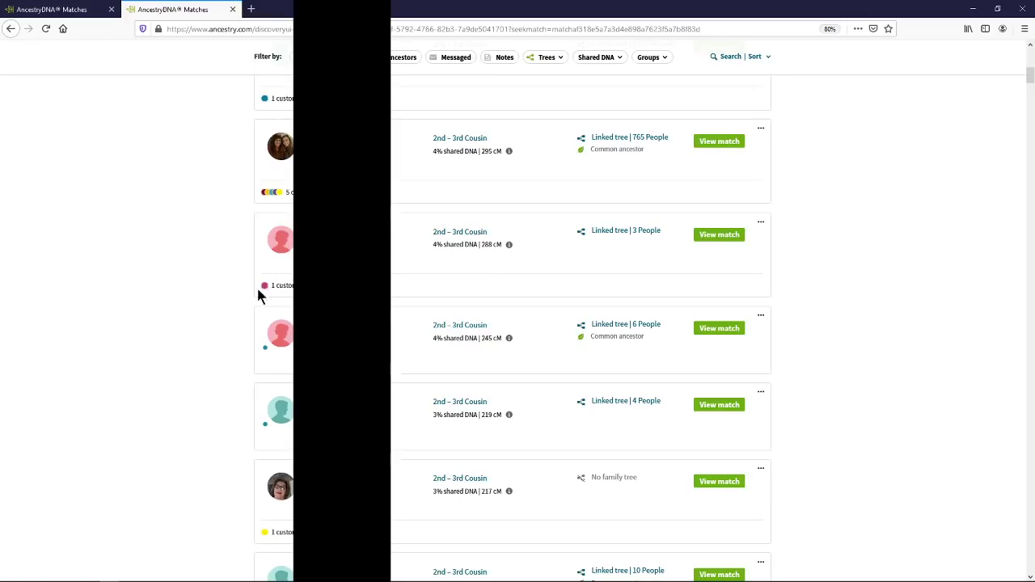
{"action": "triple_click", "coordinate": [453, 244]}
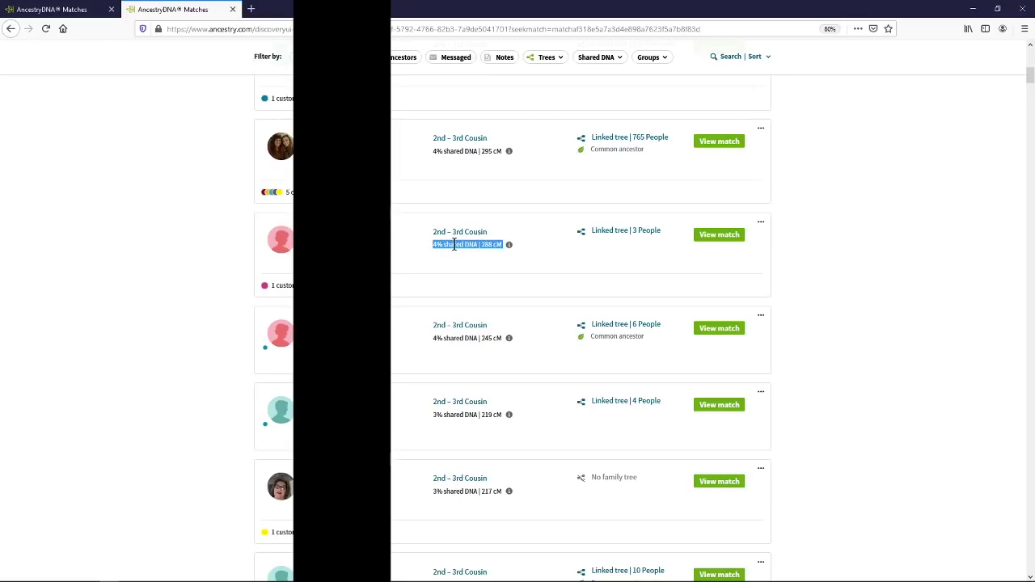
{"action": "left_click", "coordinate": [128, 287]}
{"action": "left_click", "coordinate": [277, 286]}
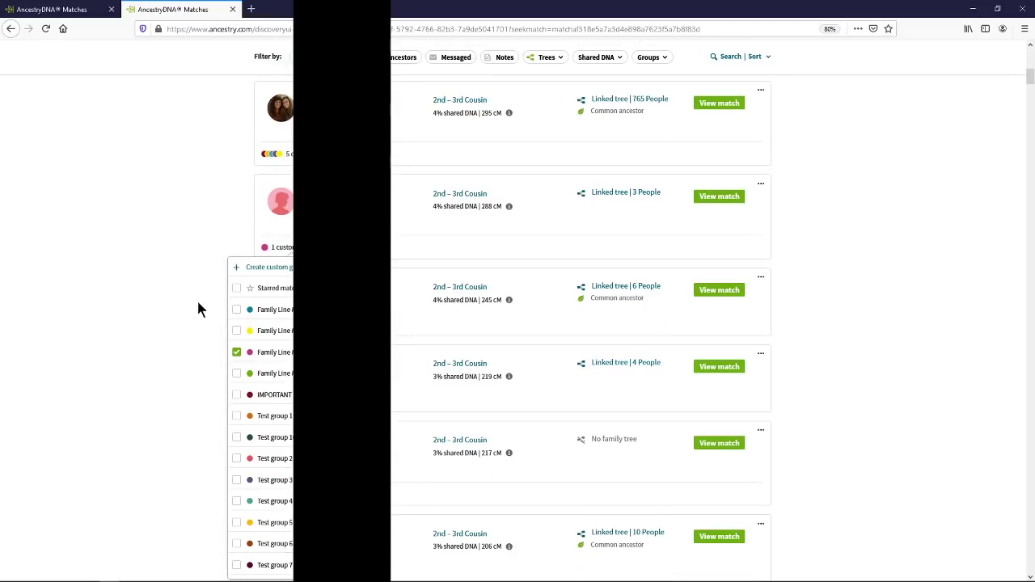
{"action": "left_click", "coordinate": [150, 320]}
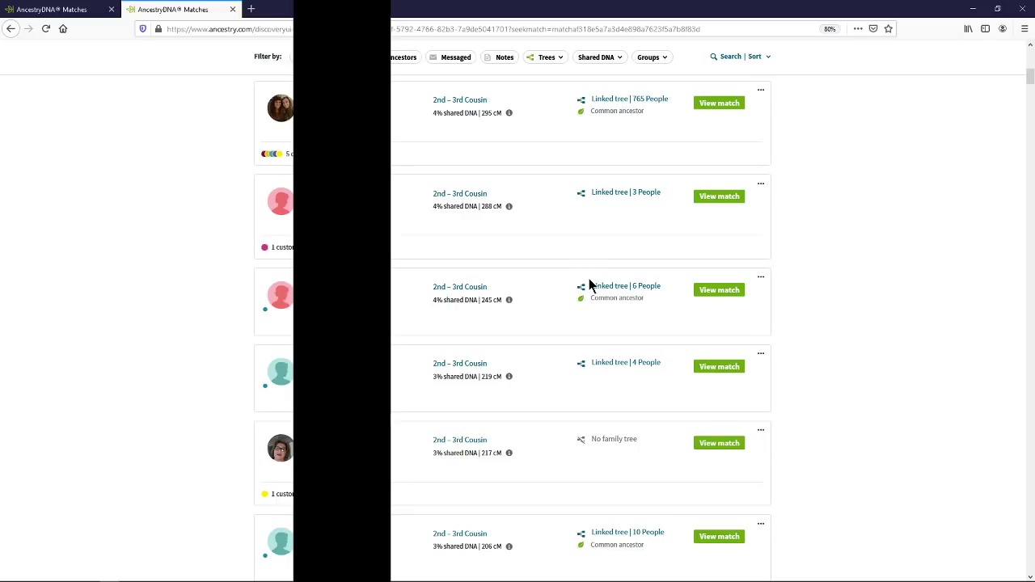
{"action": "left_click", "coordinate": [761, 279]}
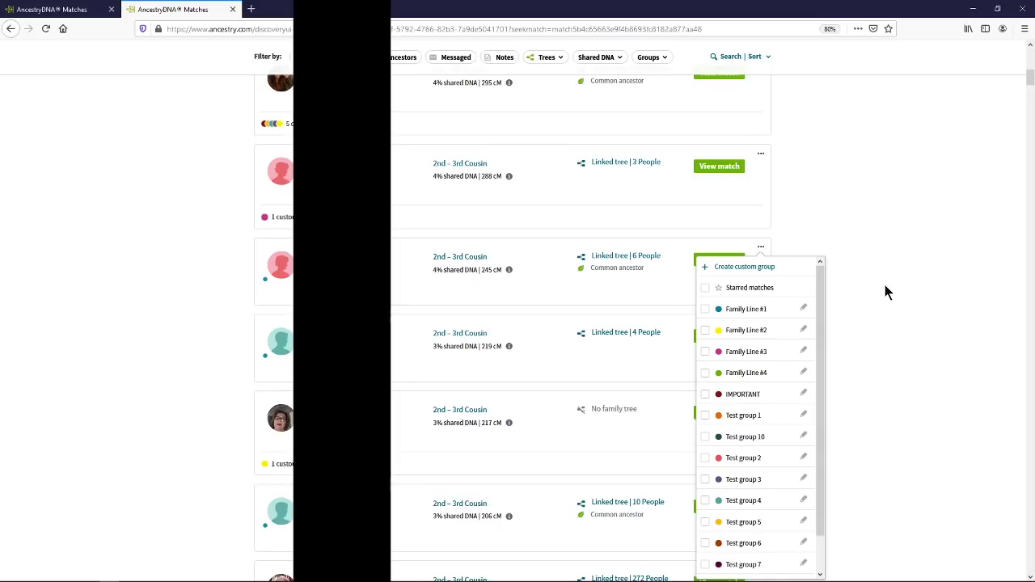
- Switch to the compact-row matches page and view the group lists of the 209 cM and 203 cM matches
{"action": "left_click", "coordinate": [72, 13]}
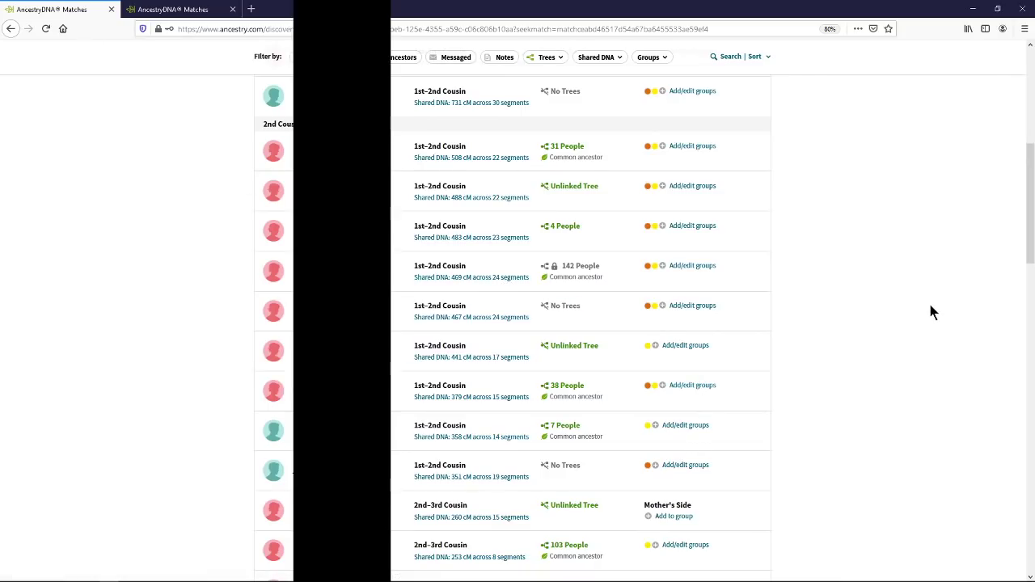
{"action": "left_click_drag", "start_coordinate": [1031, 215], "coordinate": [1031, 273]}
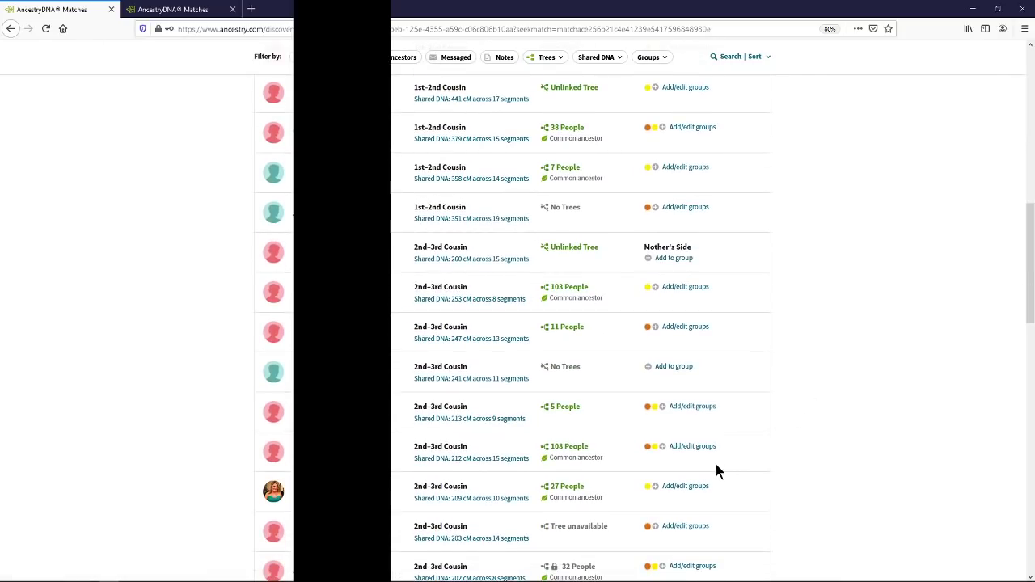
{"action": "left_click", "coordinate": [694, 489]}
{"action": "left_click", "coordinate": [688, 527]}
{"action": "scroll", "coordinate": [670, 494], "scroll_direction": "down", "scroll_amount": 1}
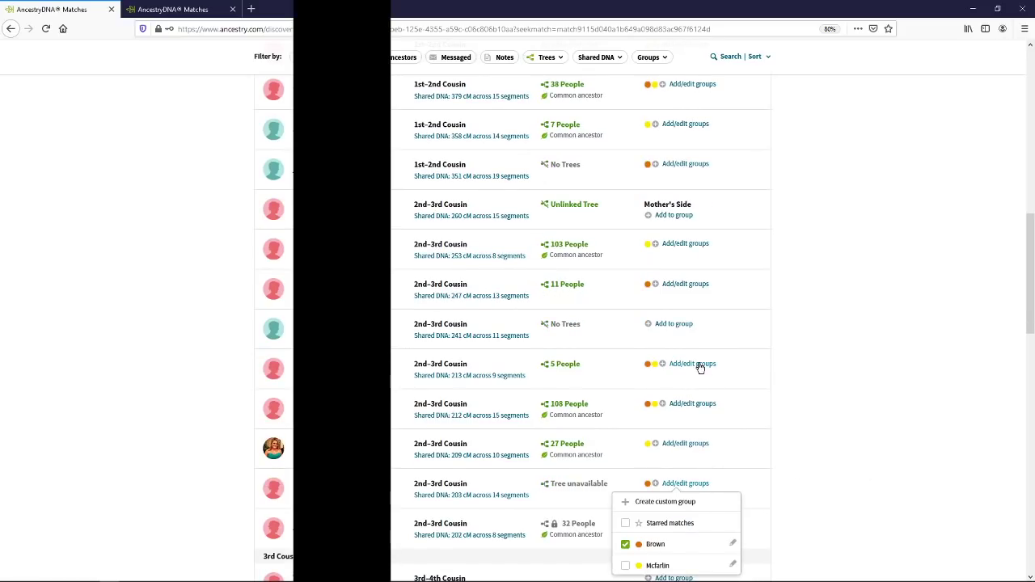
- Compare the card-style page's custom group list with the group list of the 247 cM match on the compact-row page
{"action": "left_click", "coordinate": [187, 10]}
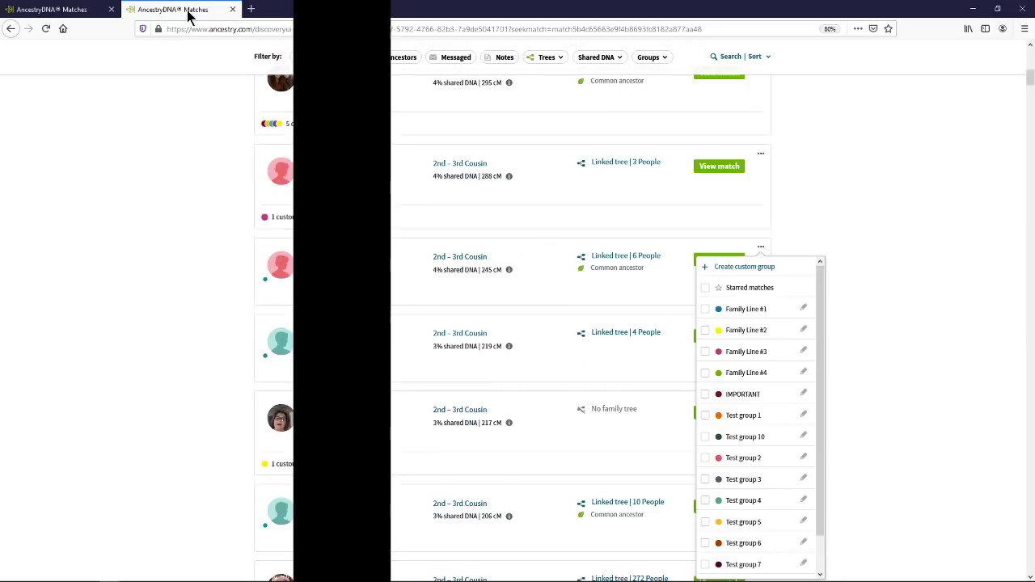
{"action": "left_click", "coordinate": [78, 15]}
{"action": "left_click", "coordinate": [675, 286]}
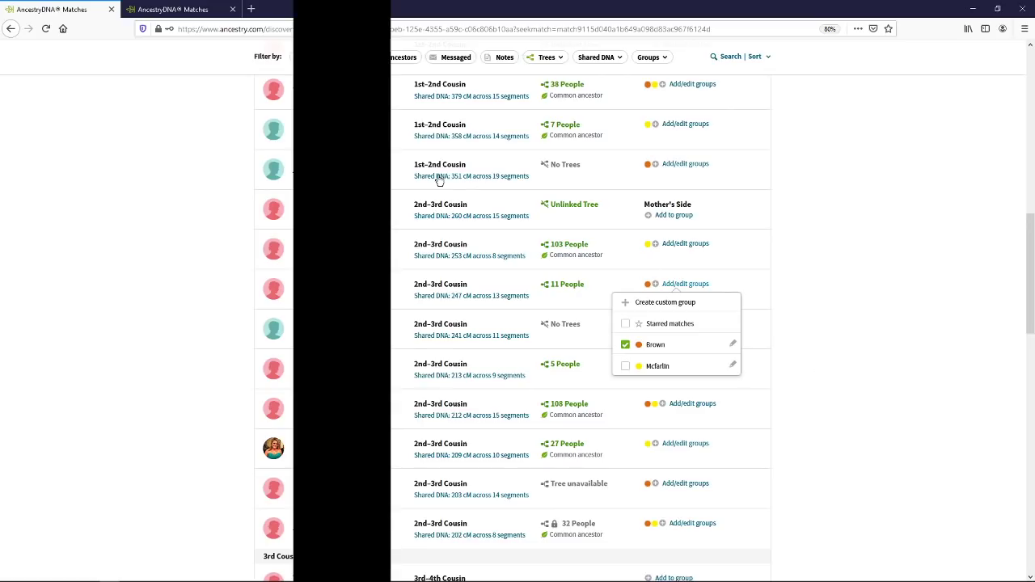
- Return to the card-style page, look through the 245 cM match's custom group list, then close and reopen it
{"action": "left_click", "coordinate": [212, 11]}
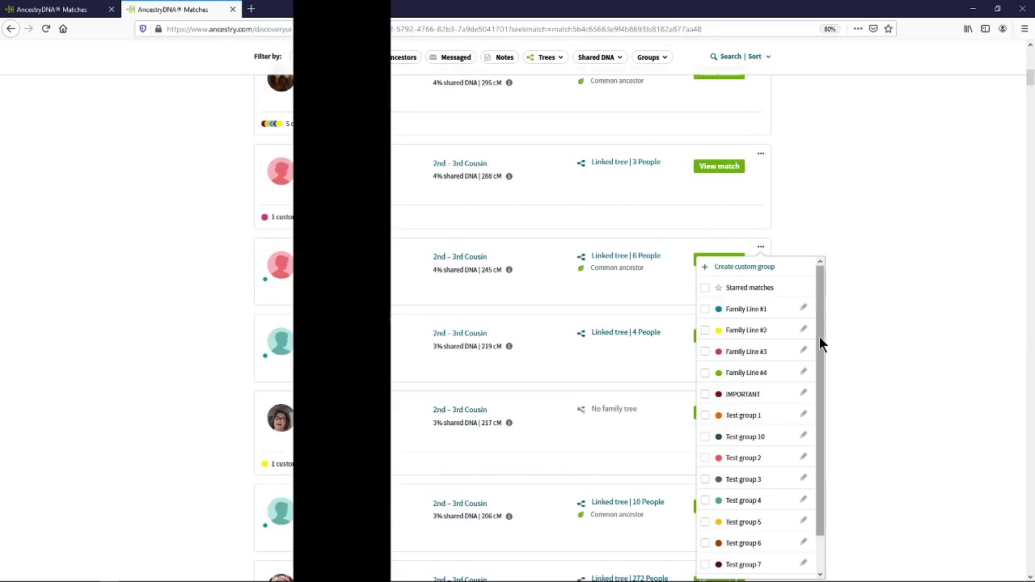
{"action": "left_click_drag", "start_coordinate": [820, 338], "coordinate": [843, 241]}
{"action": "left_click", "coordinate": [864, 199]}
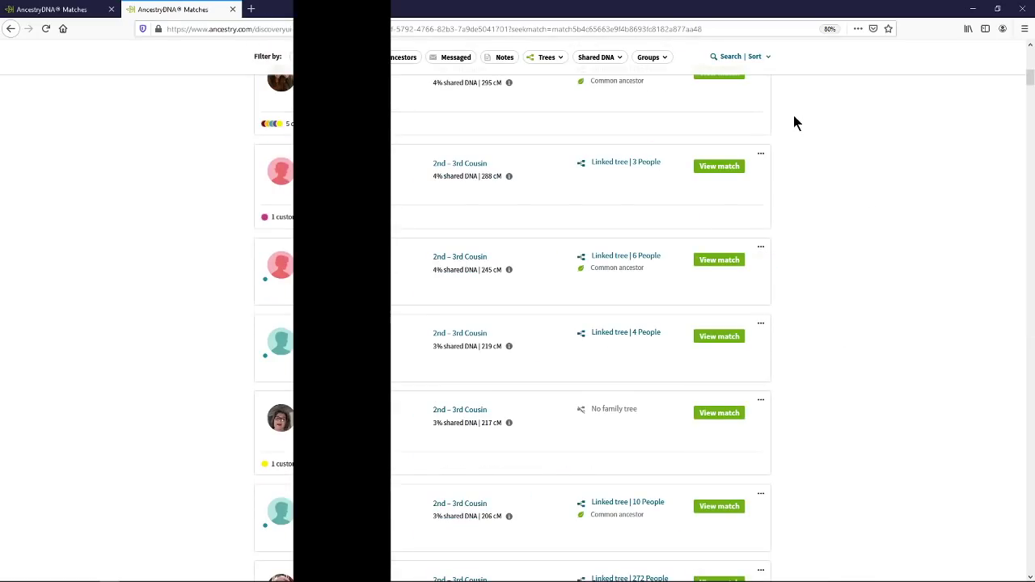
{"action": "left_click", "coordinate": [761, 247]}
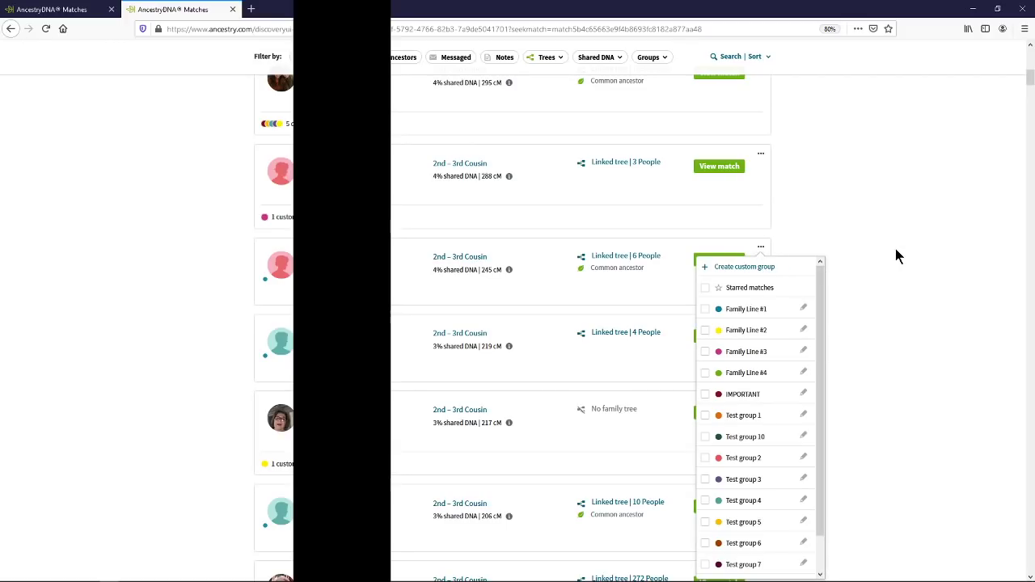
- On the compact-row page, view the shared DNA filter options and browse down to the 3rd–4th cousin matches
{"action": "left_click", "coordinate": [66, 12]}
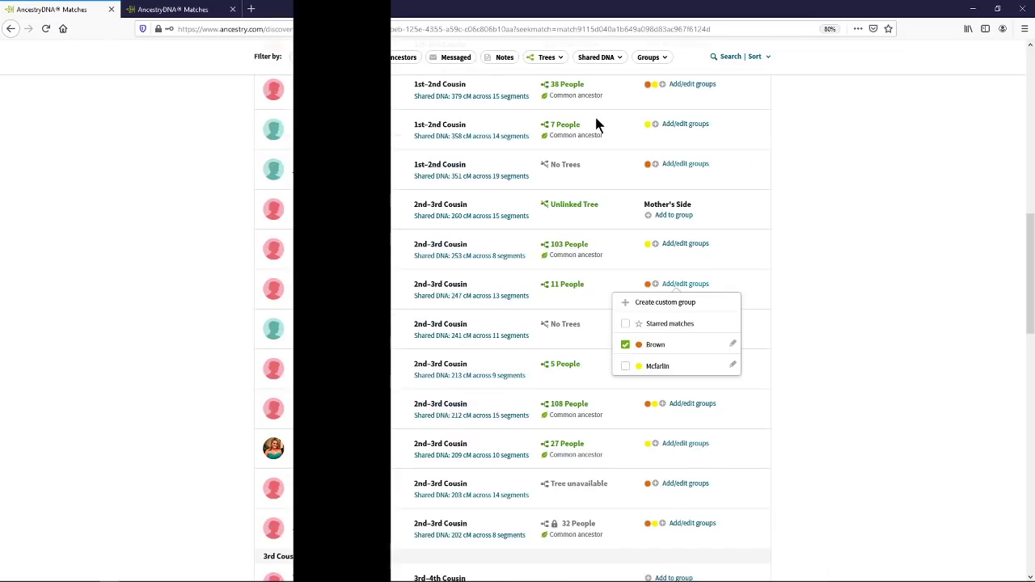
{"action": "left_click", "coordinate": [596, 57]}
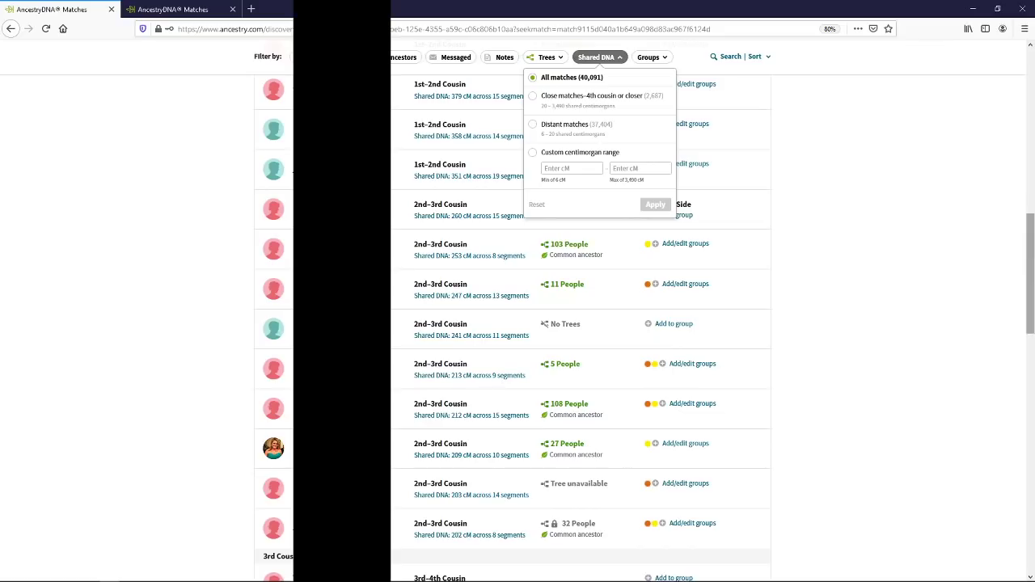
{"action": "left_click_drag", "start_coordinate": [1028, 254], "coordinate": [1010, 300]}
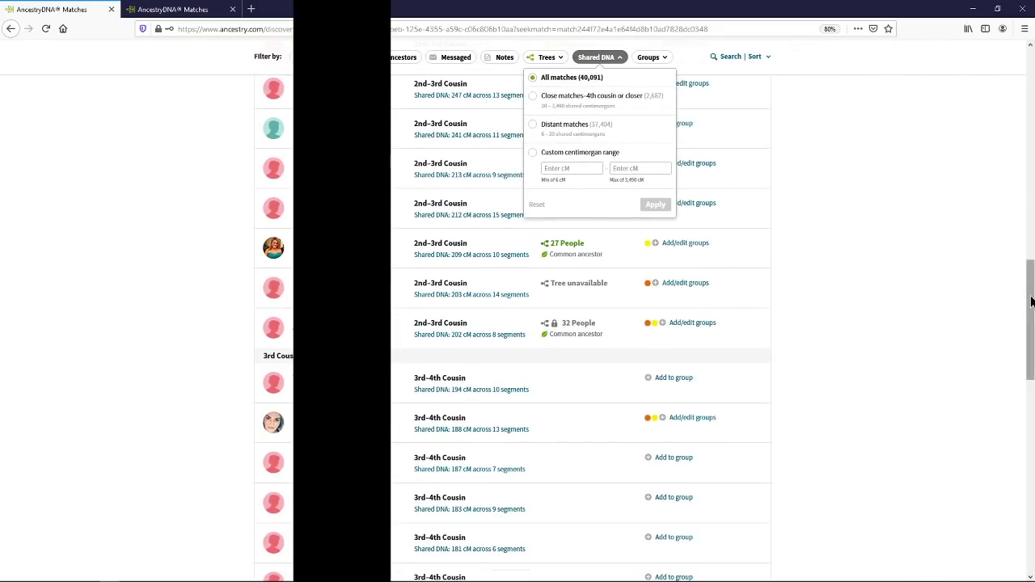
{"action": "left_click_drag", "start_coordinate": [1031, 300], "coordinate": [1031, 331]}
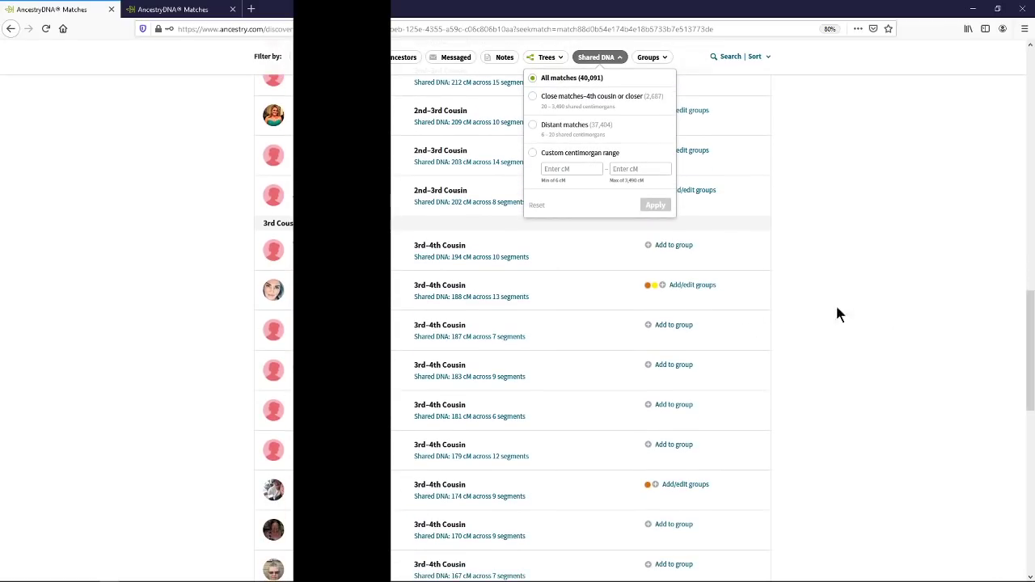
{"action": "left_click_drag", "start_coordinate": [1028, 319], "coordinate": [1029, 336]}
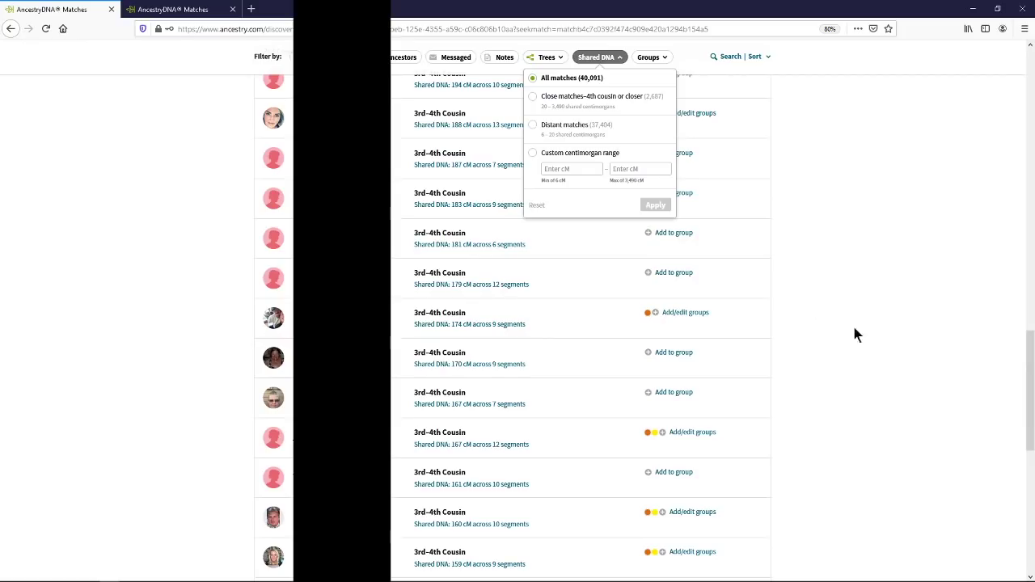
- Check the group lists of the 3rd–4th cousin matches from 170 cM up to 188 cM, then close the open list
{"action": "left_click", "coordinate": [674, 353]}
{"action": "left_click", "coordinate": [688, 313]}
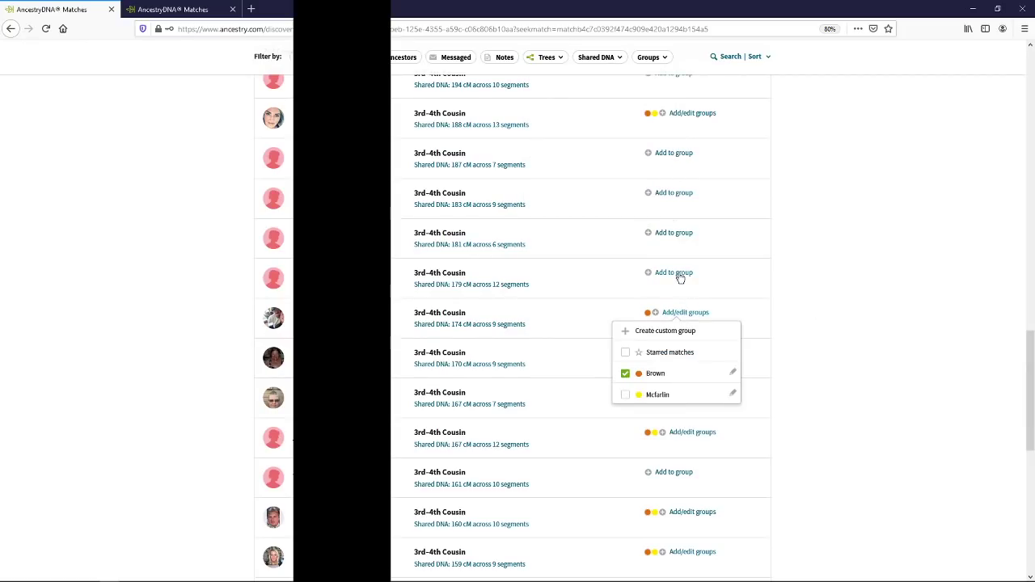
{"action": "left_click", "coordinate": [674, 273]}
{"action": "left_click", "coordinate": [674, 233]}
{"action": "left_click", "coordinate": [674, 193]}
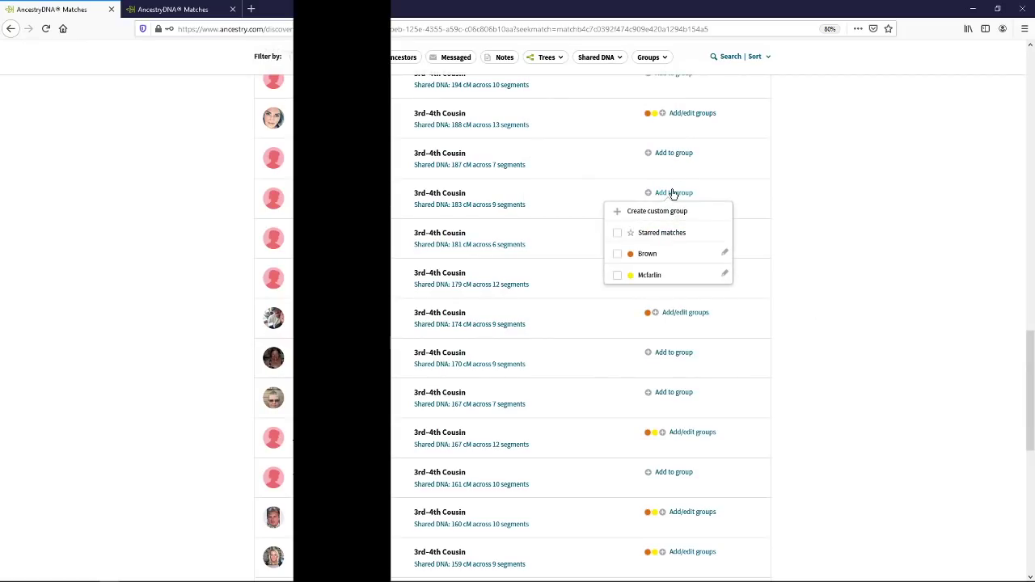
{"action": "left_click", "coordinate": [674, 153]}
{"action": "left_click", "coordinate": [689, 116]}
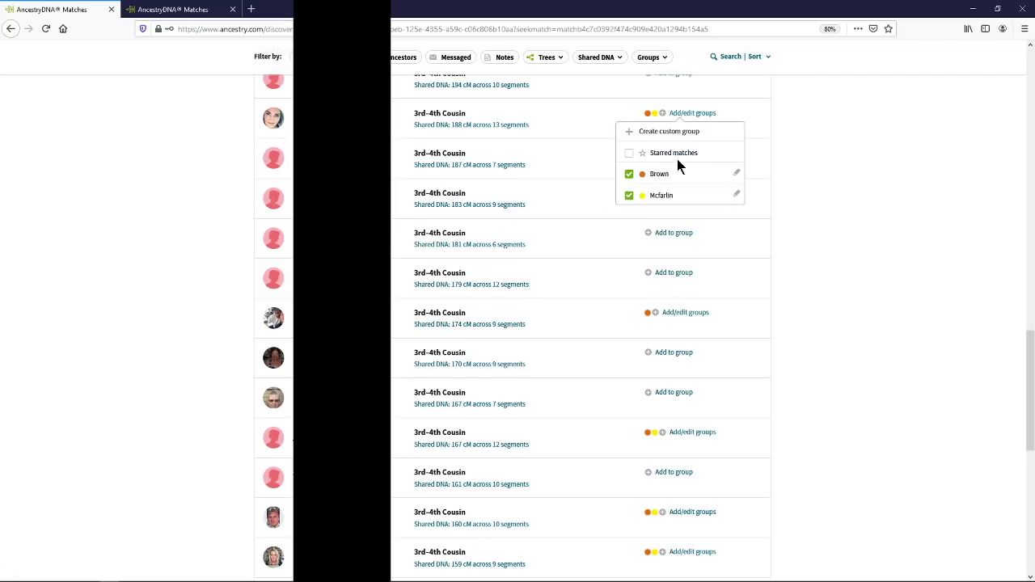
{"action": "left_click_drag", "start_coordinate": [1025, 350], "coordinate": [1025, 371]}
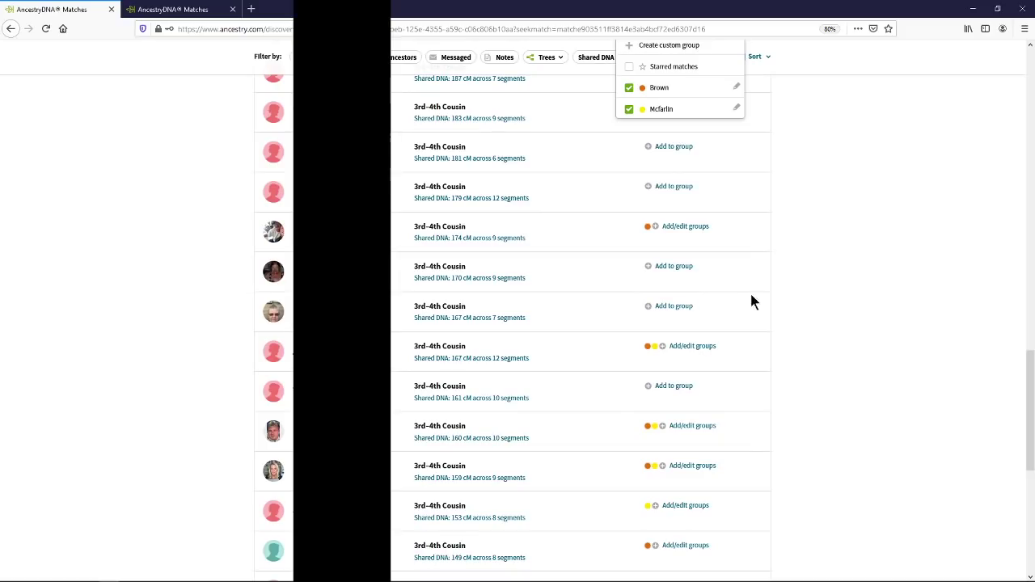
{"action": "left_click", "coordinate": [946, 317]}
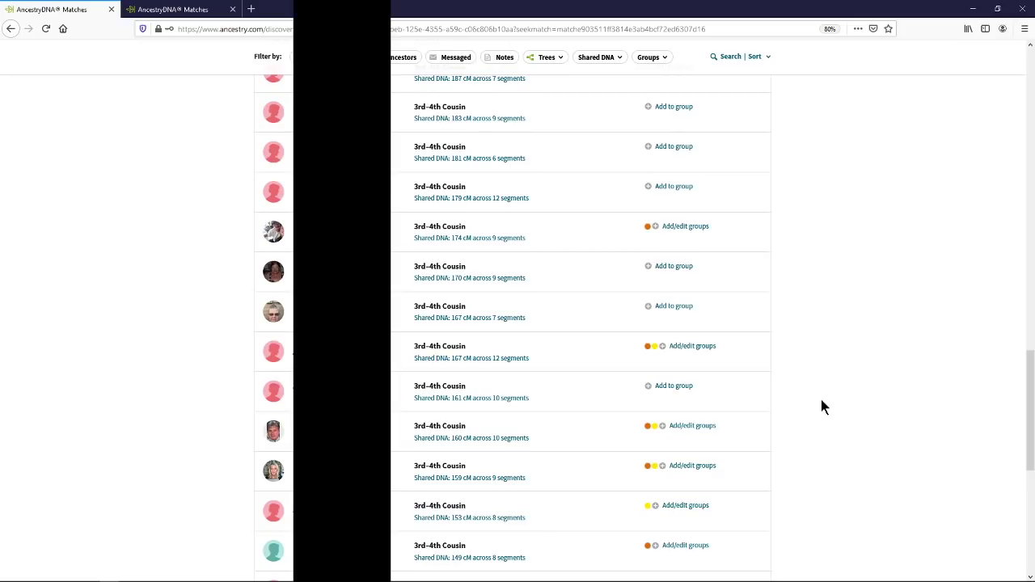
- On the card-style page, highlight the 217 cM match's shared DNA and browse down to the 2nd–3rd cousin matches around 105 cM
{"action": "left_click", "coordinate": [186, 11]}
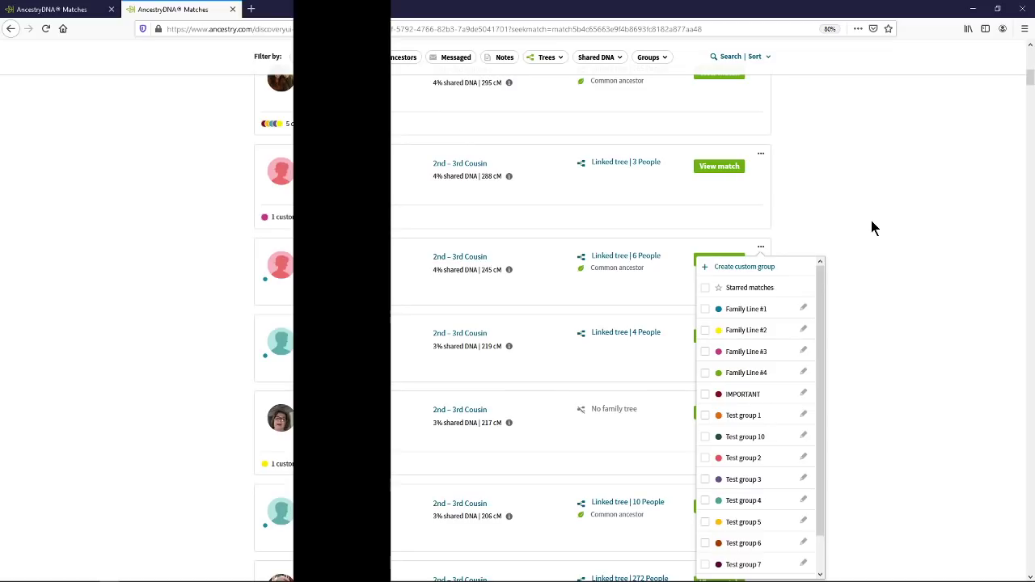
{"action": "left_click", "coordinate": [872, 228]}
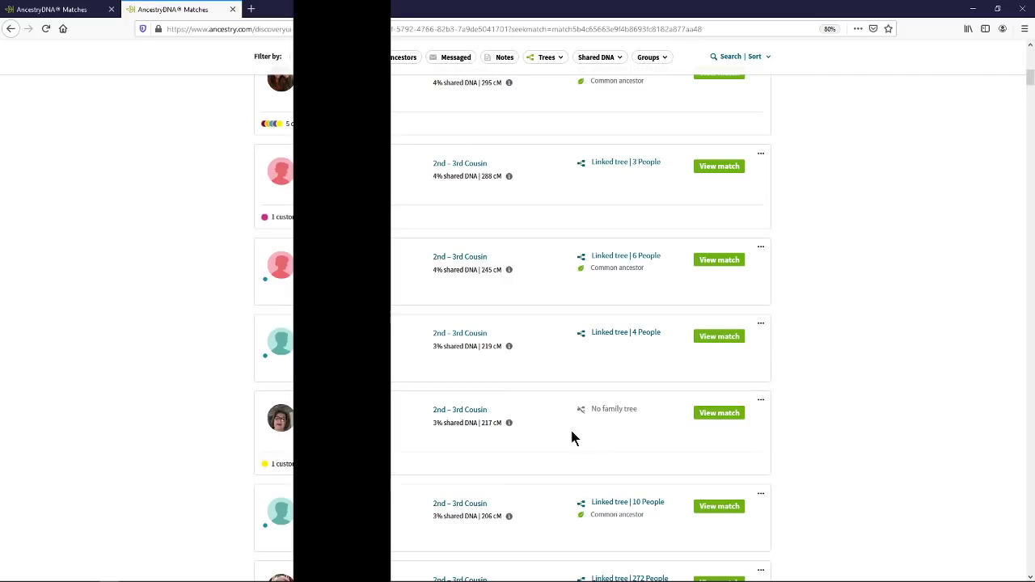
{"action": "left_click_drag", "start_coordinate": [482, 422], "coordinate": [467, 441]}
{"action": "left_click", "coordinate": [925, 396]}
{"action": "left_click_drag", "start_coordinate": [1030, 79], "coordinate": [1012, 538]}
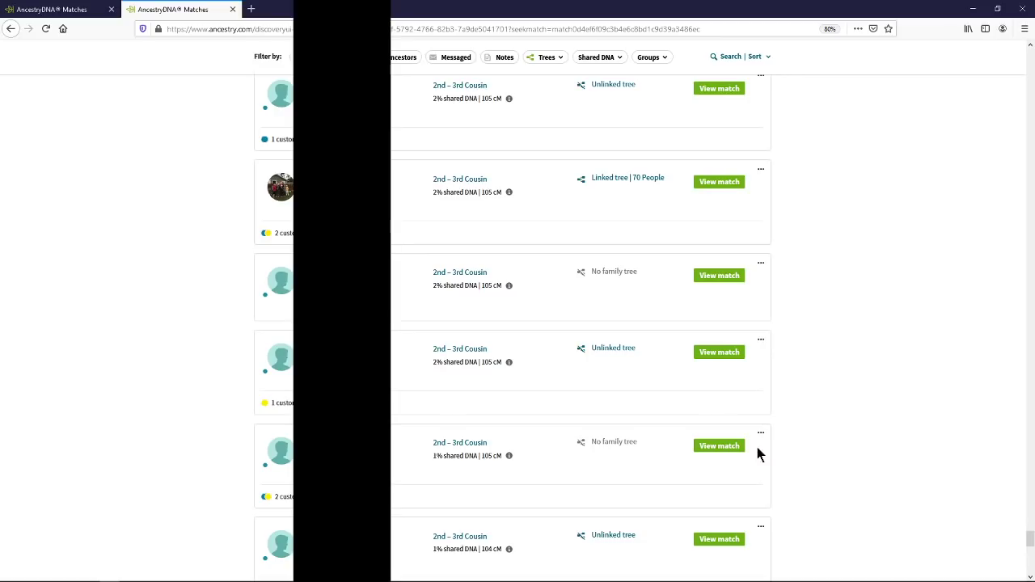
- Compare the shared DNA percentages and centimorgan amounts of the neighbouring 105 cM matches by highlighting them
{"action": "left_click_drag", "start_coordinate": [502, 456], "coordinate": [433, 460]}
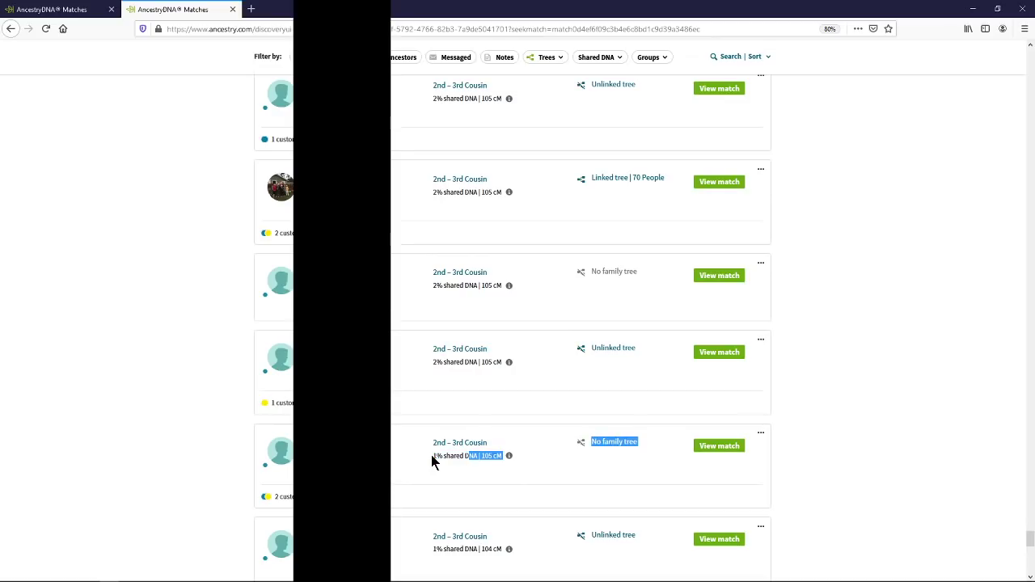
{"action": "left_click_drag", "start_coordinate": [497, 362], "coordinate": [429, 362]}
{"action": "left_click", "coordinate": [835, 392]}
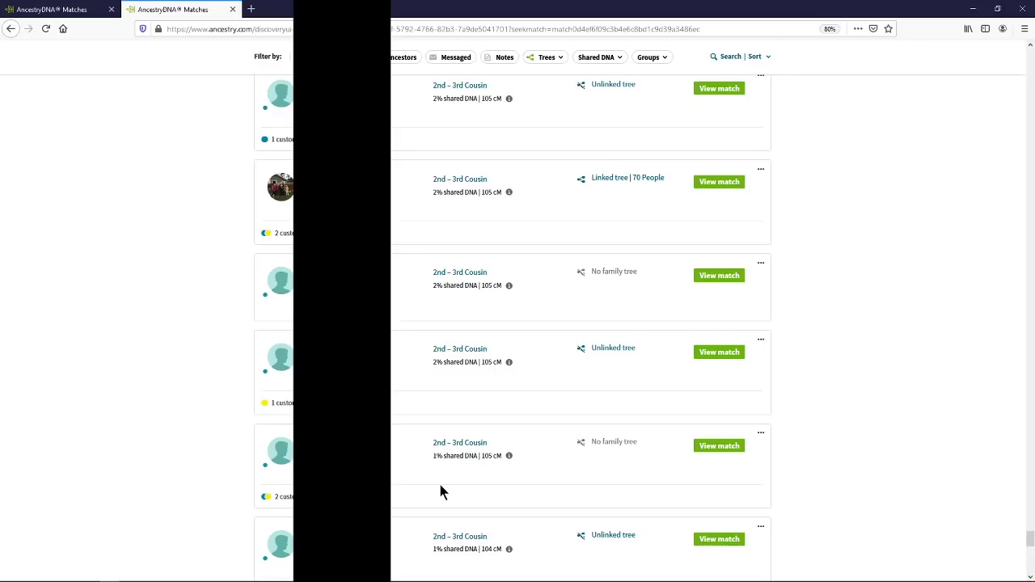
{"action": "left_click_drag", "start_coordinate": [469, 456], "coordinate": [432, 456]}
{"action": "left_click", "coordinate": [868, 478]}
{"action": "left_click_drag", "start_coordinate": [500, 455], "coordinate": [477, 455]}
{"action": "left_click_drag", "start_coordinate": [501, 362], "coordinate": [479, 362]}
{"action": "left_click", "coordinate": [494, 280]}
{"action": "left_click_drag", "start_coordinate": [492, 283], "coordinate": [499, 234]}
{"action": "left_click", "coordinate": [493, 186]}
- Review the 1st–2nd and 2nd–3rd cousin matches on the compact-row page, then return to the card-style page
{"action": "left_click", "coordinate": [69, 10]}
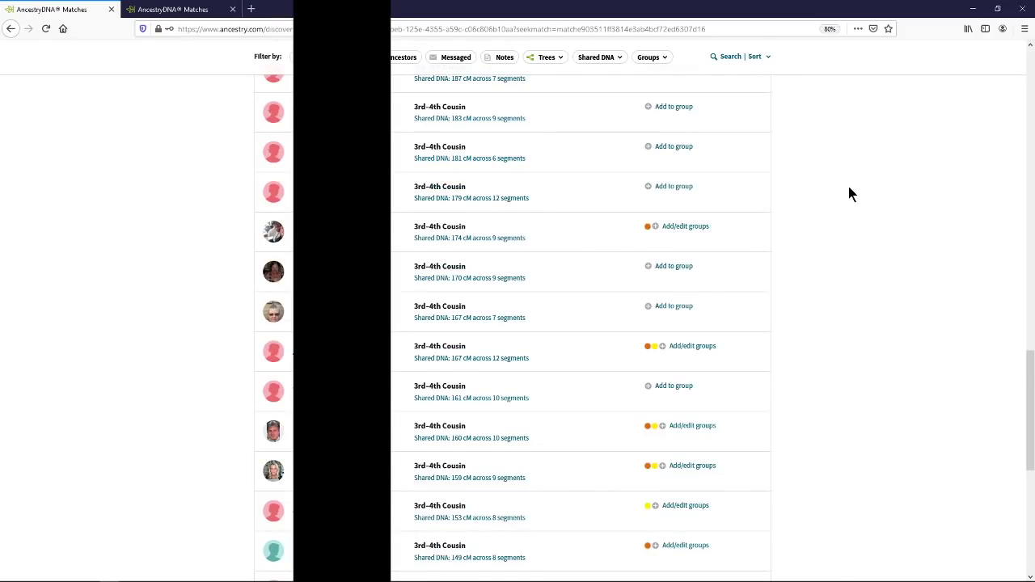
{"action": "left_click_drag", "start_coordinate": [1029, 372], "coordinate": [1030, 209]}
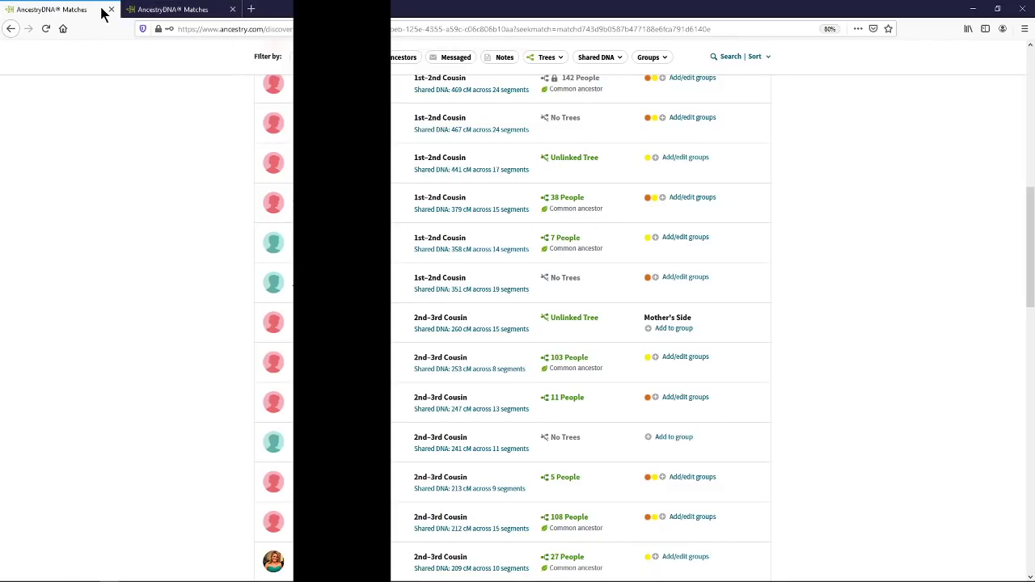
{"action": "left_click", "coordinate": [174, 10]}
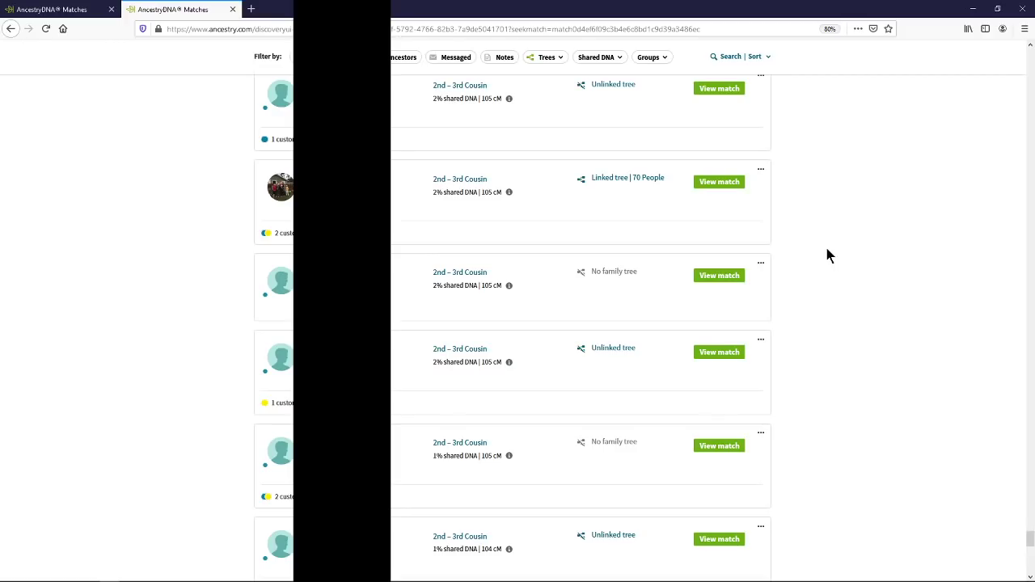
- Compare the shared DNA percentages of the 105 cM and 161 cM matches on the card-style page by highlighting them
{"action": "mouse_move", "coordinate": [482, 456]}
{"action": "left_mouse_down"}
{"action": "mouse_move", "coordinate": [431, 465]}
{"action": "mouse_move", "coordinate": [434, 453]}
{"action": "mouse_move", "coordinate": [471, 468]}
{"action": "left_mouse_up"}
{"action": "left_click", "coordinate": [479, 456]}
{"action": "left_click_drag", "start_coordinate": [478, 362], "coordinate": [434, 362]}
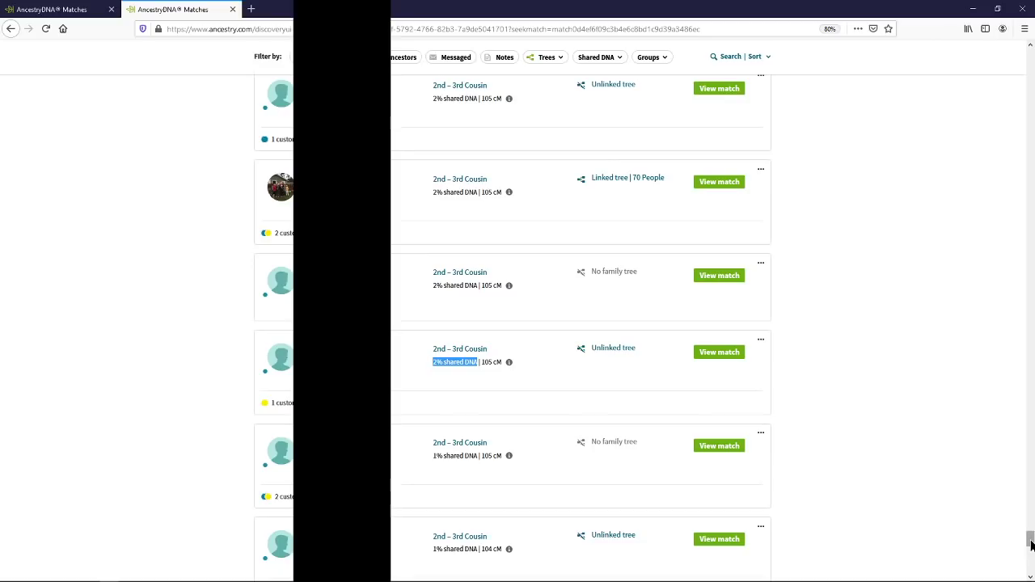
{"action": "left_click_drag", "start_coordinate": [1030, 539], "coordinate": [1029, 115]}
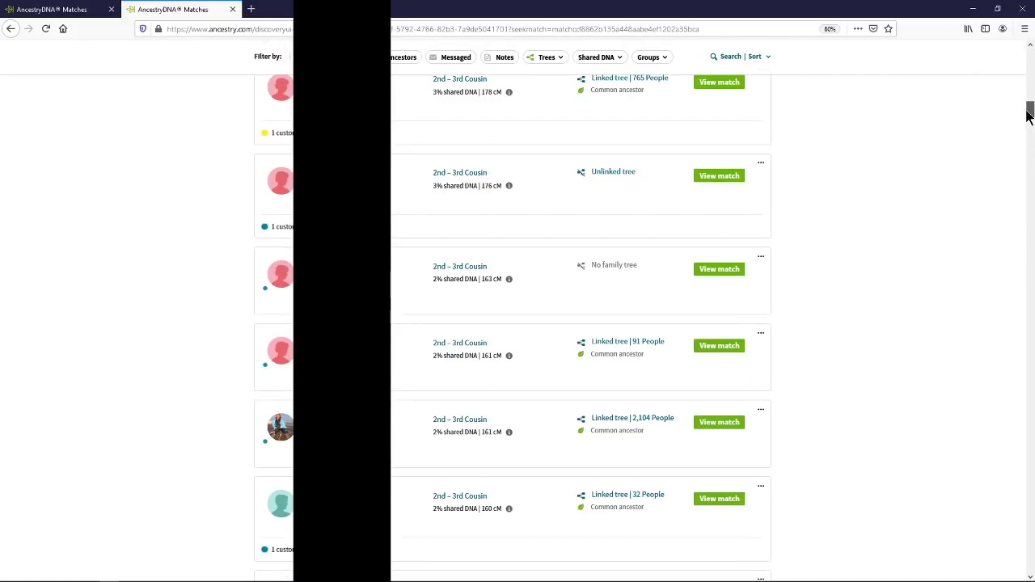
{"action": "left_click_drag", "start_coordinate": [473, 356], "coordinate": [436, 356]}
{"action": "left_click_drag", "start_coordinate": [1029, 110], "coordinate": [1031, 495]}
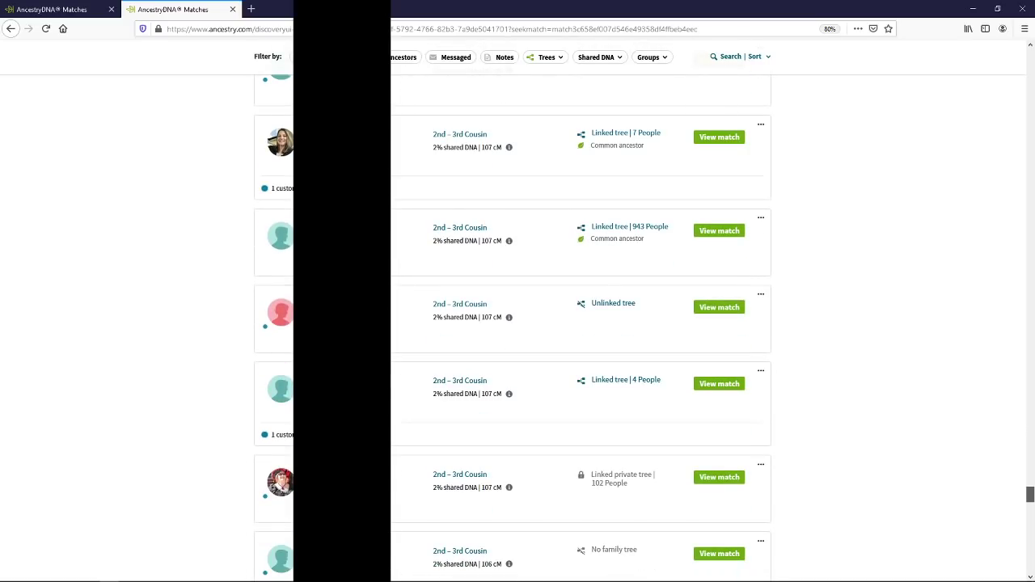
{"action": "left_click_drag", "start_coordinate": [1030, 495], "coordinate": [1032, 109]}
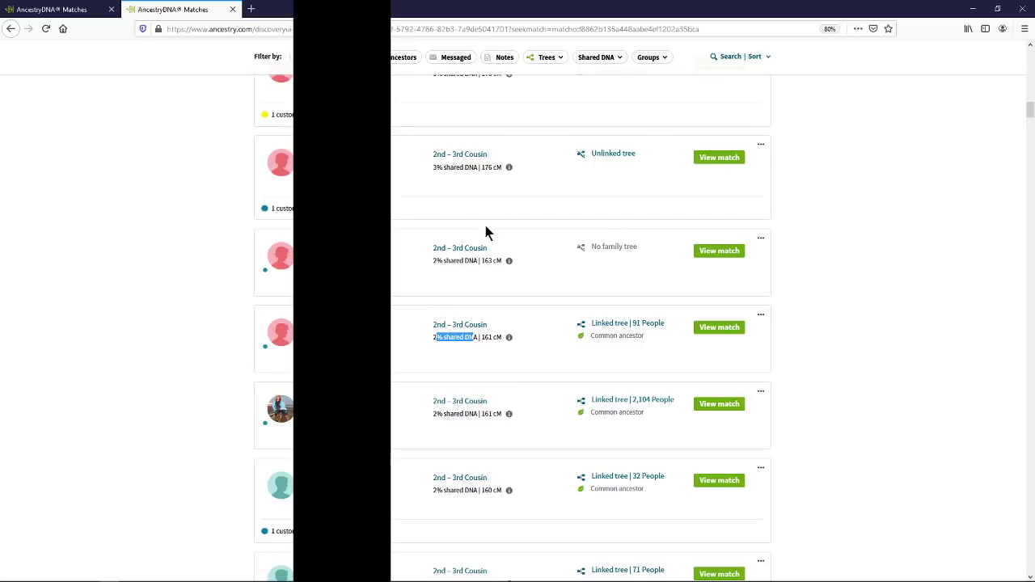
- Highlight the shared DNA percentages and centimorgan amounts of the 163 cM match and the first 161 cM match
{"action": "left_click_drag", "start_coordinate": [479, 260], "coordinate": [496, 263]}
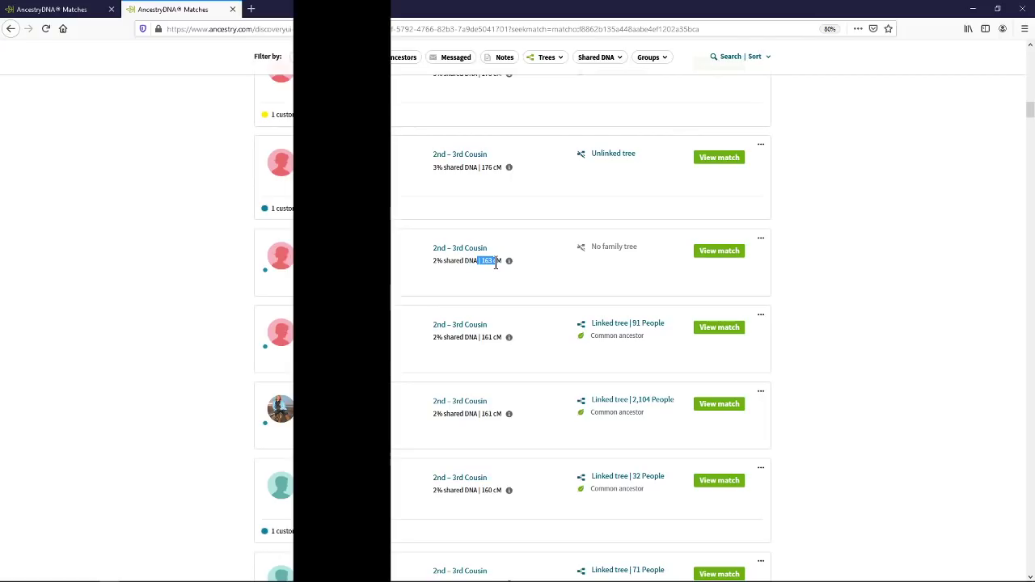
{"action": "left_click_drag", "start_coordinate": [462, 262], "coordinate": [434, 267]}
{"action": "left_click_drag", "start_coordinate": [500, 260], "coordinate": [482, 264]}
{"action": "left_click_drag", "start_coordinate": [464, 260], "coordinate": [446, 263]}
{"action": "left_click_drag", "start_coordinate": [432, 337], "coordinate": [503, 336]}
{"action": "left_click", "coordinate": [478, 337]}
{"action": "left_click_drag", "start_coordinate": [481, 337], "coordinate": [433, 343]}
{"action": "left_click", "coordinate": [434, 338]}
{"action": "left_click_drag", "start_coordinate": [475, 337], "coordinate": [503, 336]}
- Review the 1st–2nd cousin matches' shared DNA on the compact-row page, then highlight the second 161 cM match's amount on the card-style page
{"action": "left_click", "coordinate": [39, 10]}
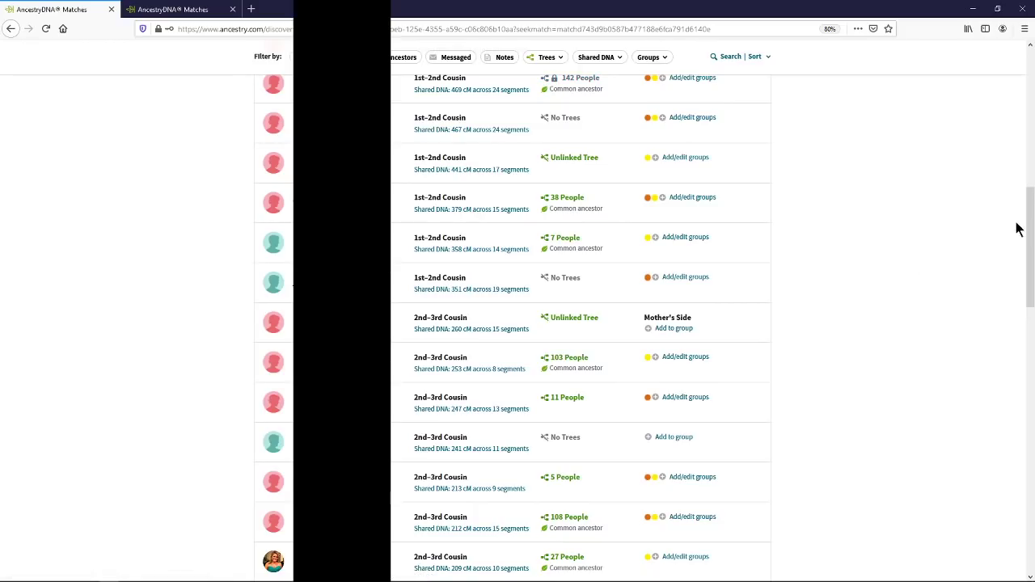
{"action": "left_click_drag", "start_coordinate": [1029, 227], "coordinate": [1029, 201]}
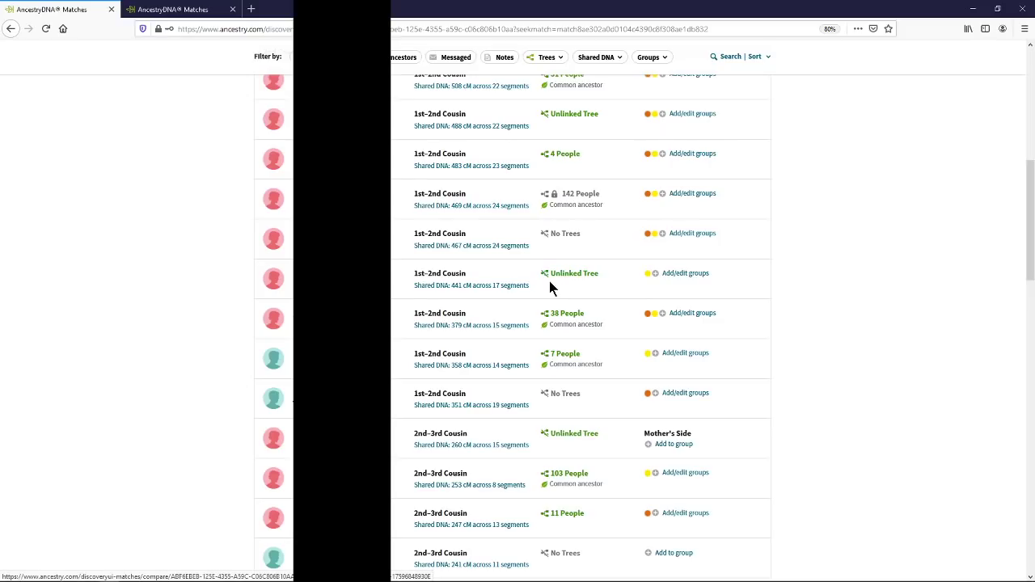
{"action": "left_click", "coordinate": [169, 9]}
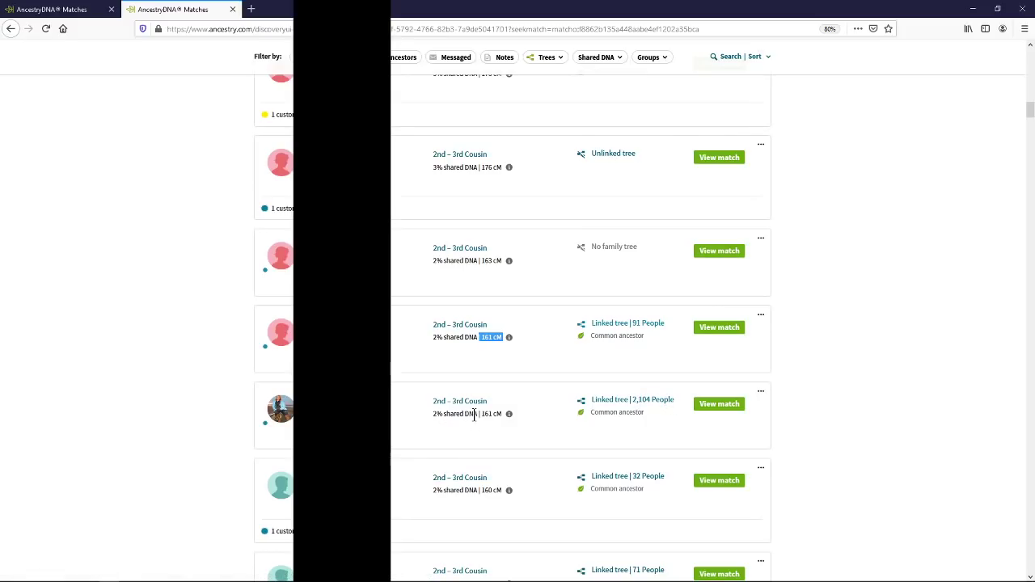
{"action": "left_click_drag", "start_coordinate": [501, 415], "coordinate": [487, 418]}
- Check the custom group lists of the 163 cM and 176 cM matches
{"action": "left_click", "coordinate": [762, 240]}
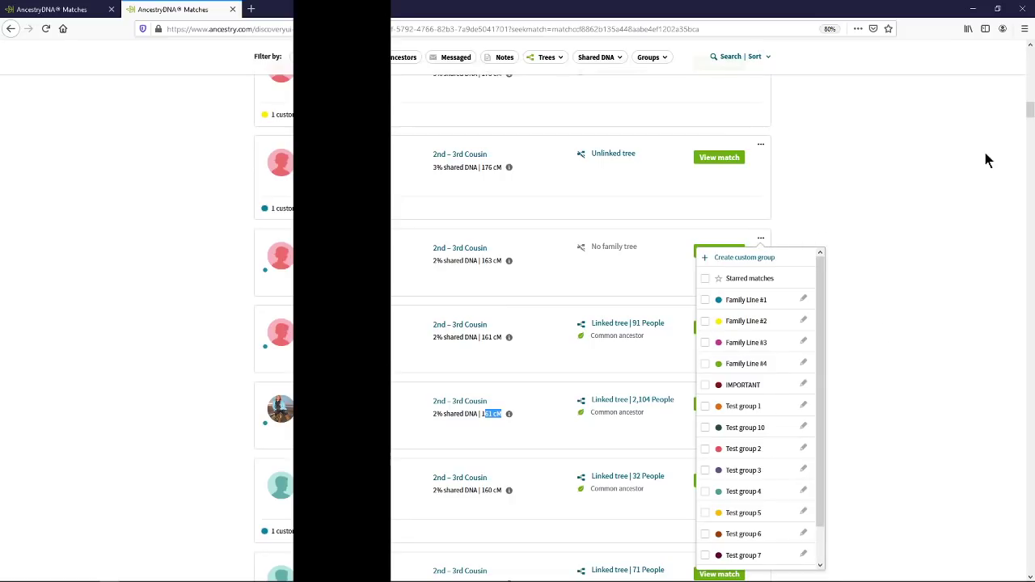
{"action": "left_click_drag", "start_coordinate": [1028, 108], "coordinate": [1030, 99]}
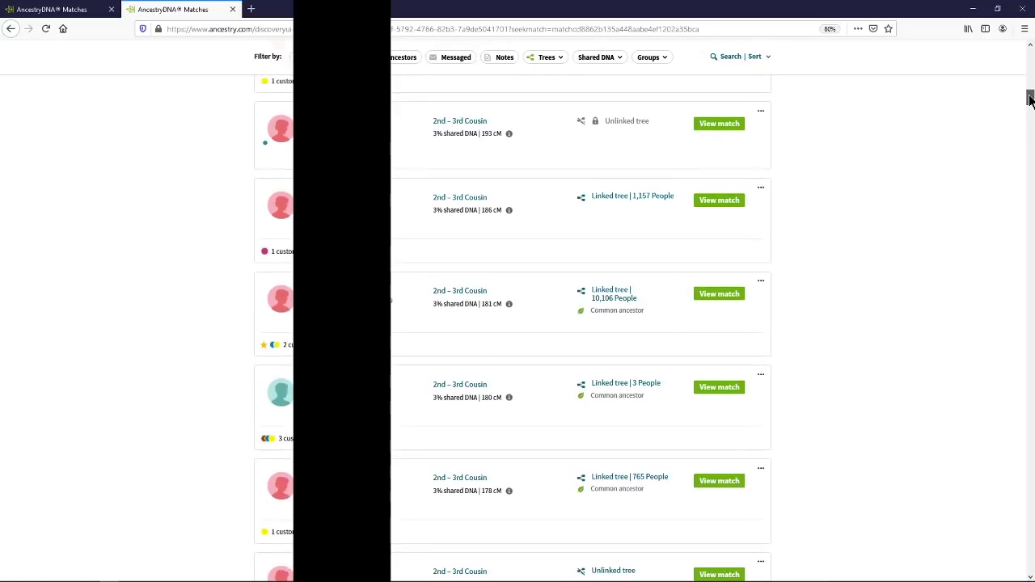
{"action": "left_click", "coordinate": [761, 561]}
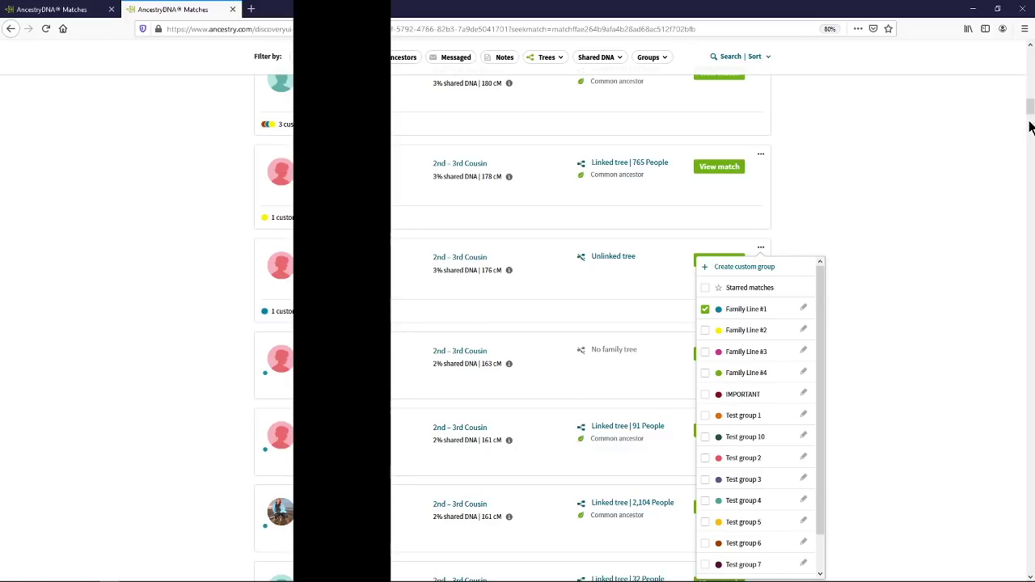
- Browse the 2nd–3rd cousin cards between about 148 cM and 136 cM, examining their custom group markers and tree details
{"action": "left_click_drag", "start_coordinate": [1028, 113], "coordinate": [1019, 167]}
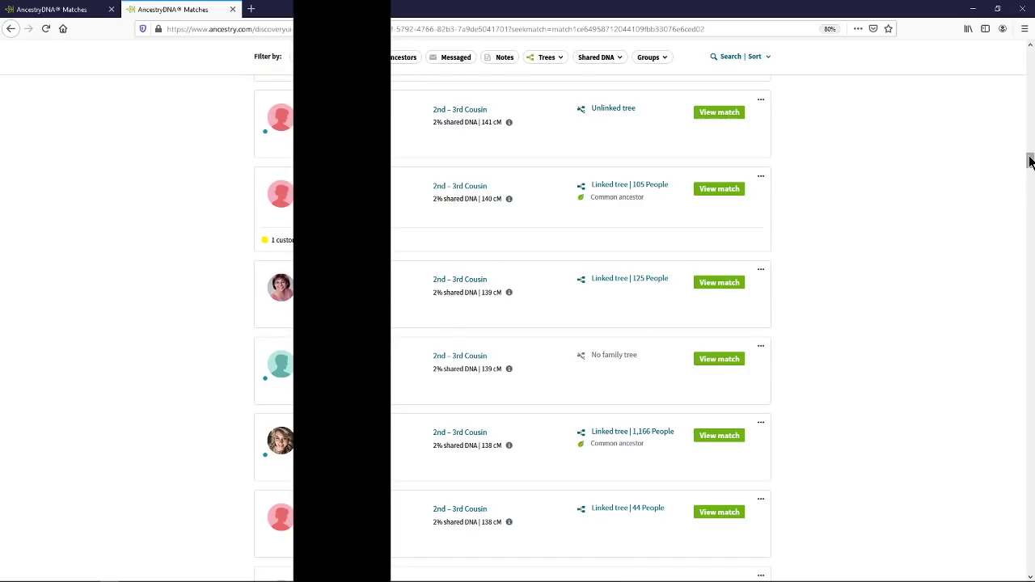
{"action": "left_click_drag", "start_coordinate": [1030, 159], "coordinate": [1031, 153]}
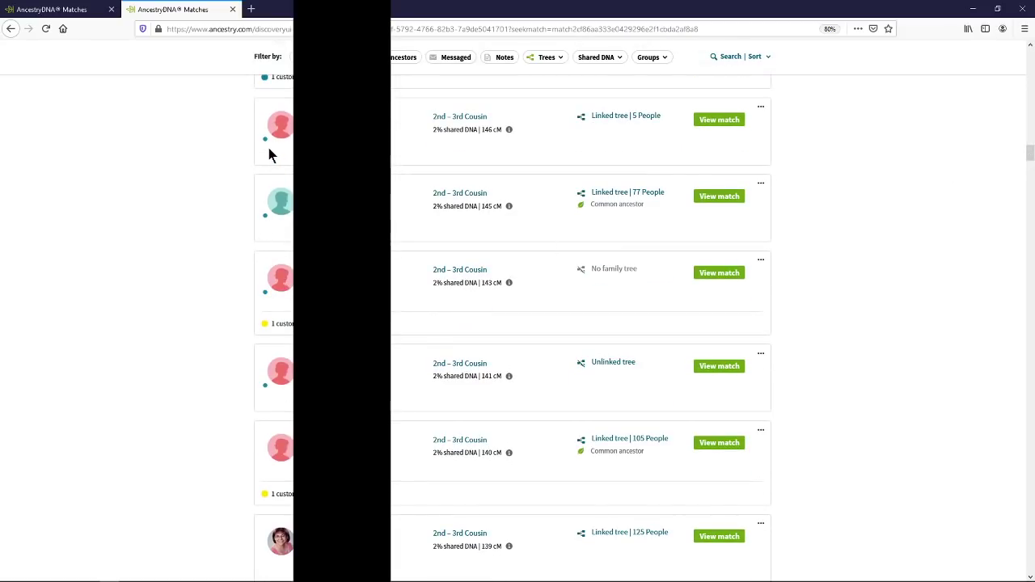
{"action": "left_click_drag", "start_coordinate": [1030, 153], "coordinate": [1030, 143]}
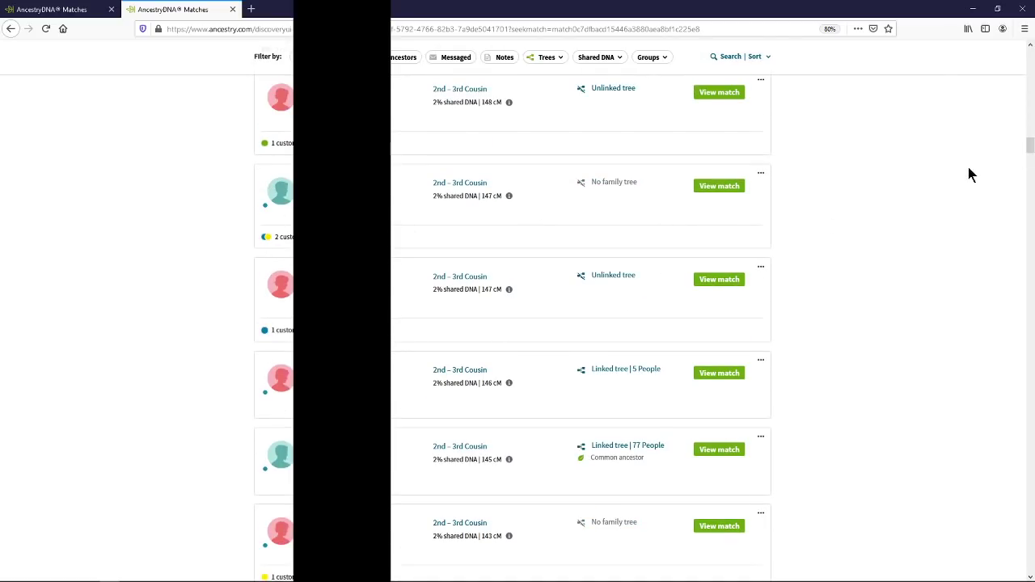
{"action": "left_click_drag", "start_coordinate": [1031, 147], "coordinate": [1030, 156]}
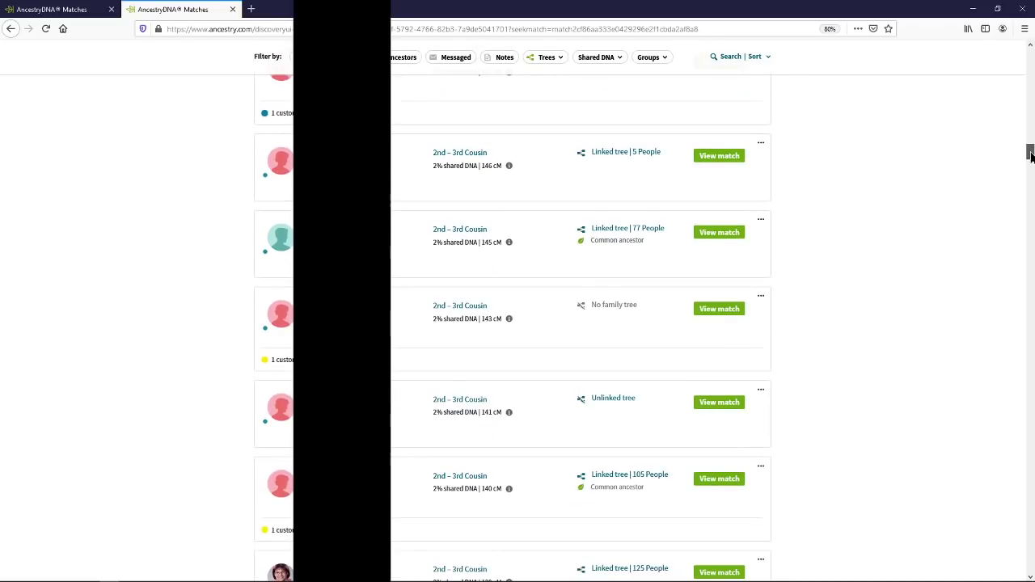
{"action": "scroll", "coordinate": [1030, 156], "scroll_direction": "up", "scroll_amount": 2}
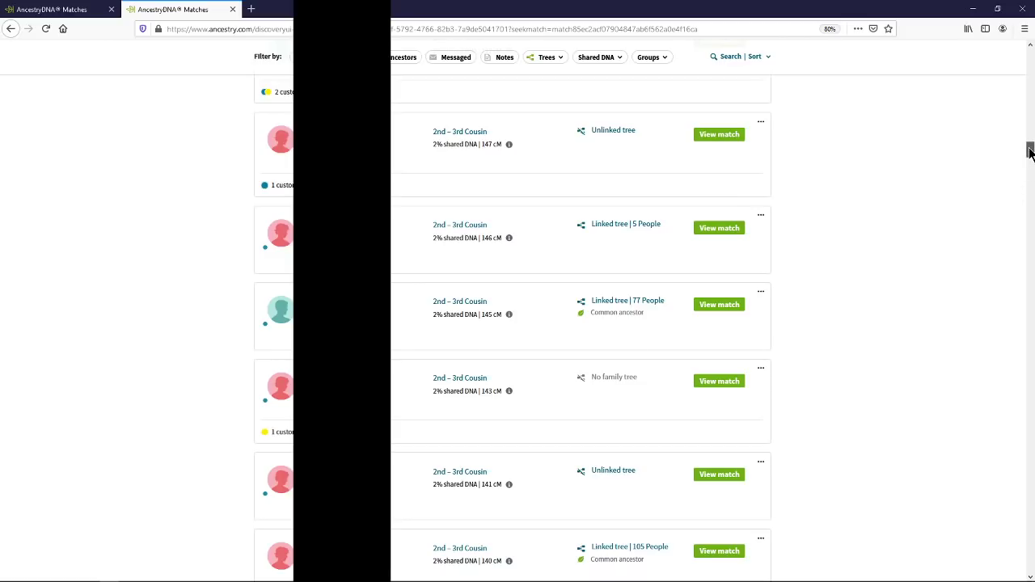
{"action": "left_click_drag", "start_coordinate": [1030, 152], "coordinate": [1031, 168]}
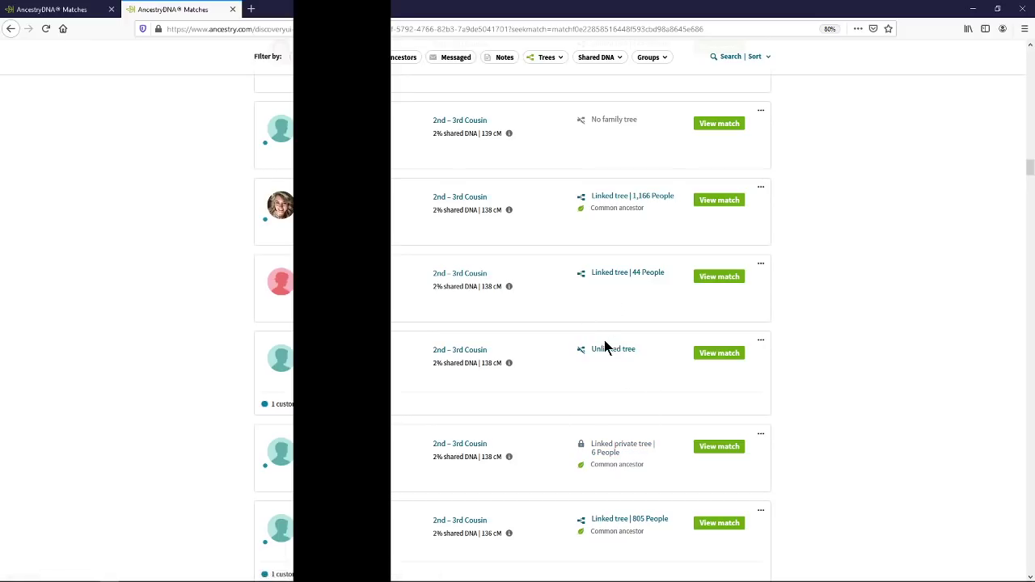
- Compare the compact rows with the match cards by alternating between the two match list pages, ending on the card-style page
{"action": "left_click", "coordinate": [70, 9]}
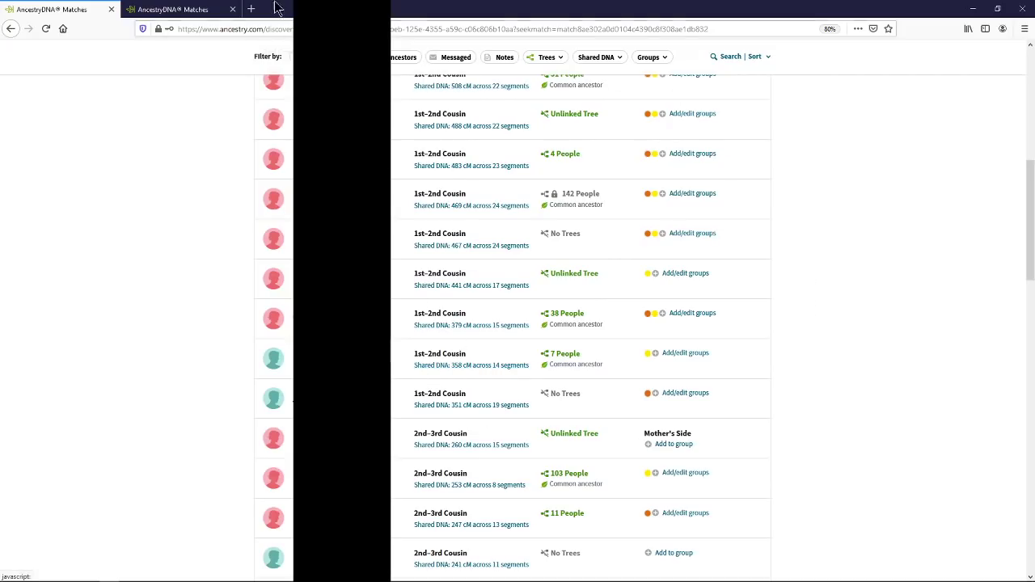
{"action": "key", "text": "ctrl+Tab"}
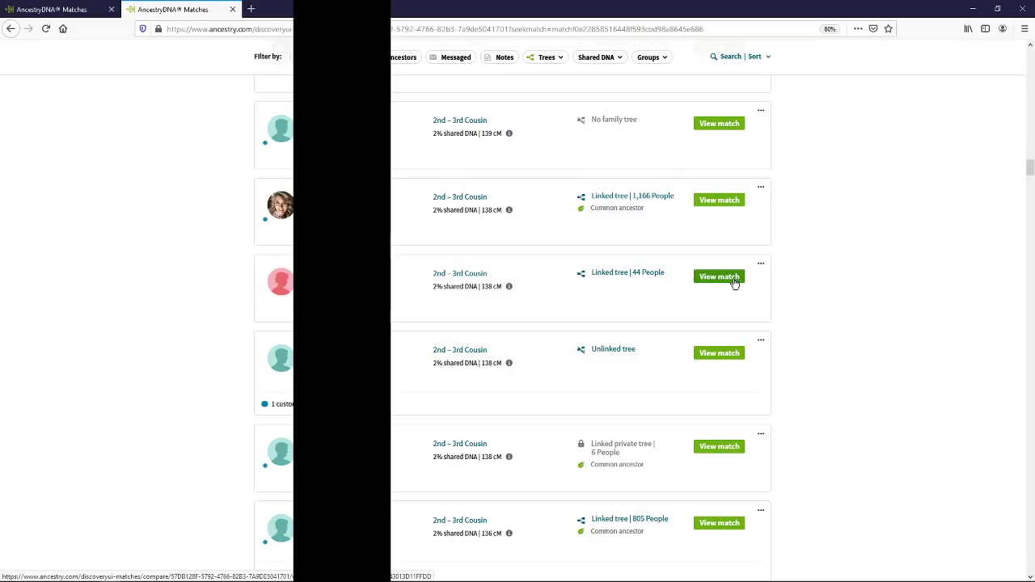
{"action": "key", "text": "ctrl+Tab"}
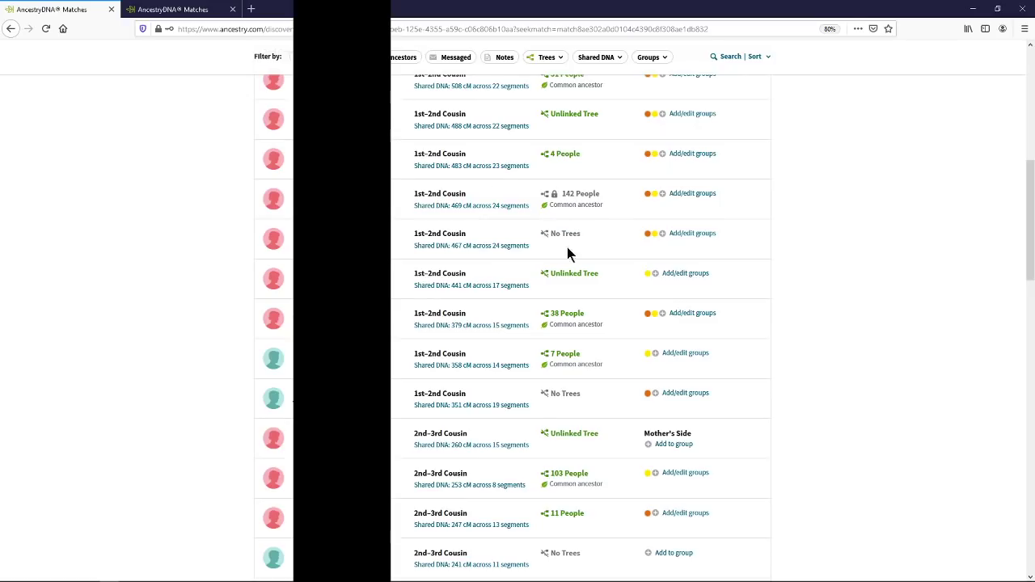
{"action": "left_click", "coordinate": [191, 14]}
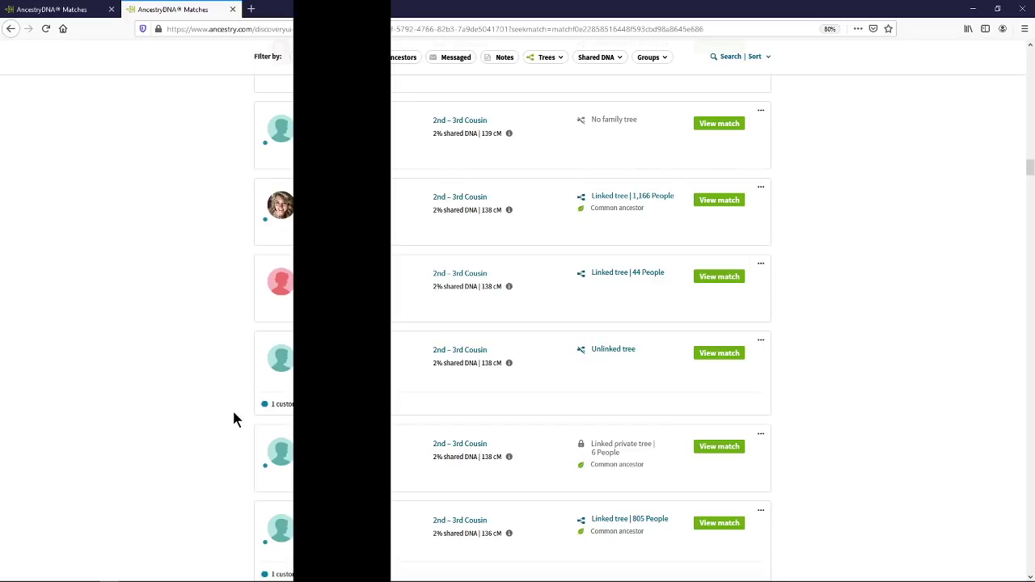
- Check the group lists of the 138 cM matches with linked trees of 1,166 and 44 people, closing each list
{"action": "left_click", "coordinate": [760, 189]}
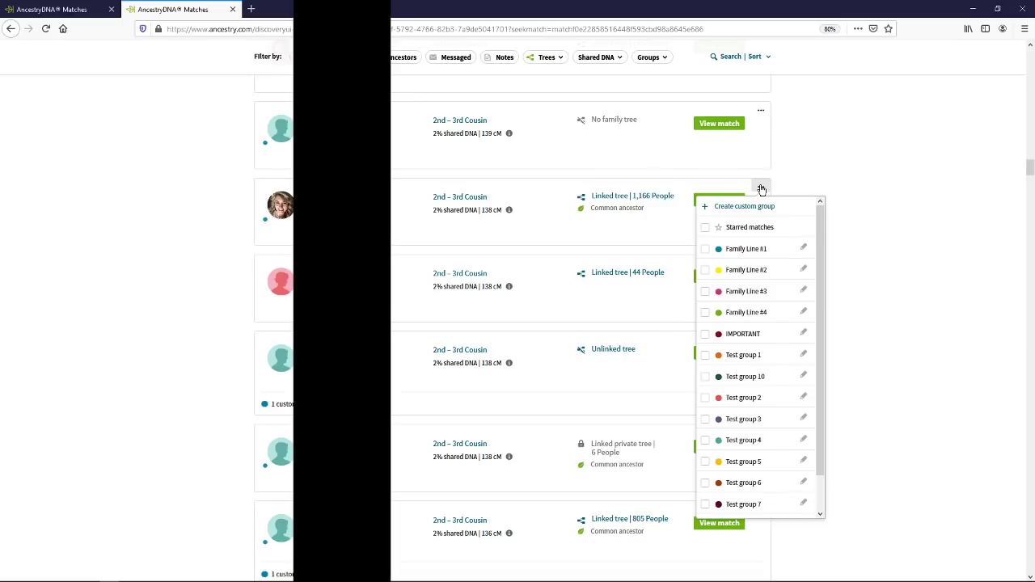
{"action": "left_click", "coordinate": [926, 154]}
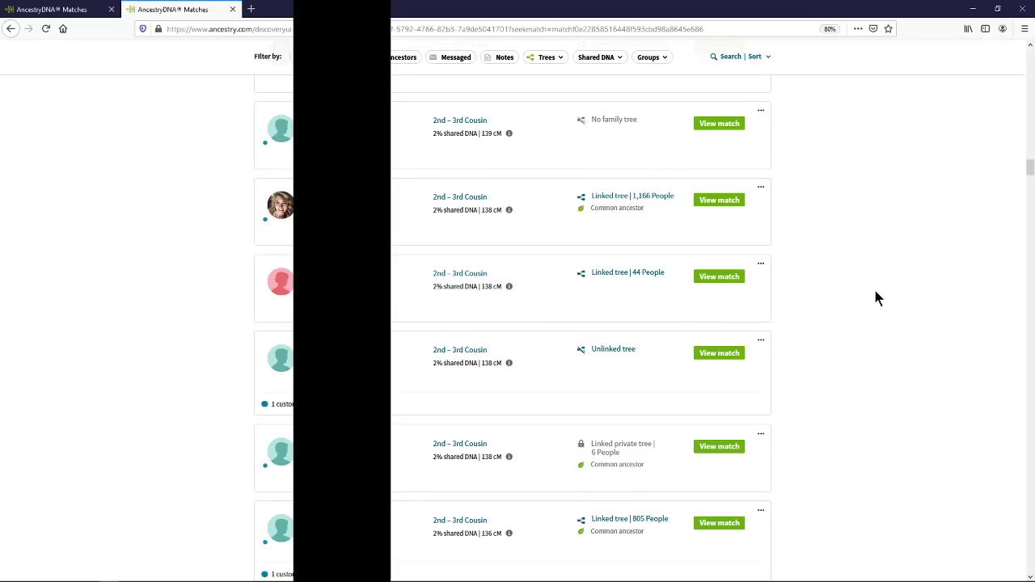
{"action": "left_click", "coordinate": [760, 263]}
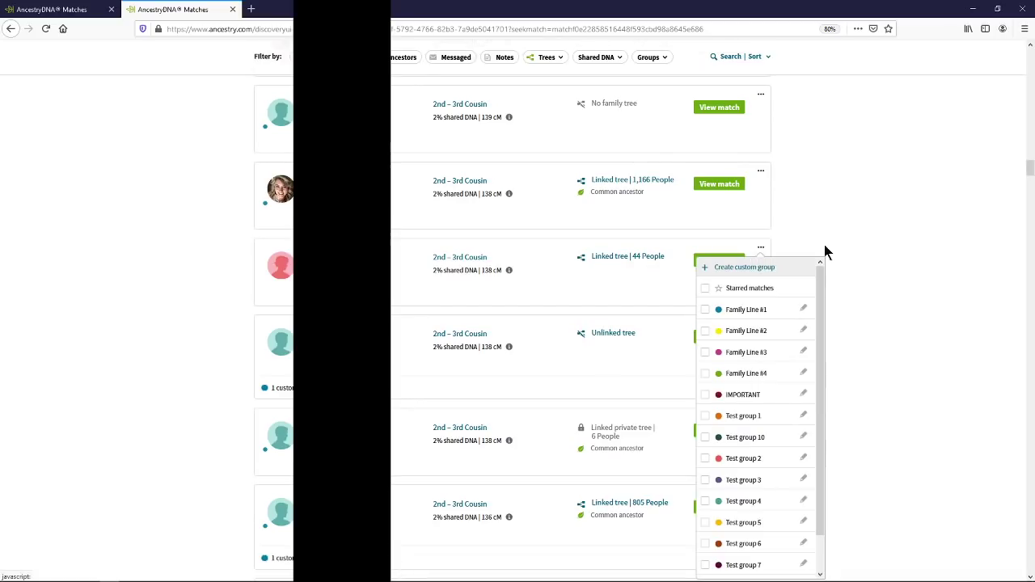
{"action": "left_click", "coordinate": [855, 213]}
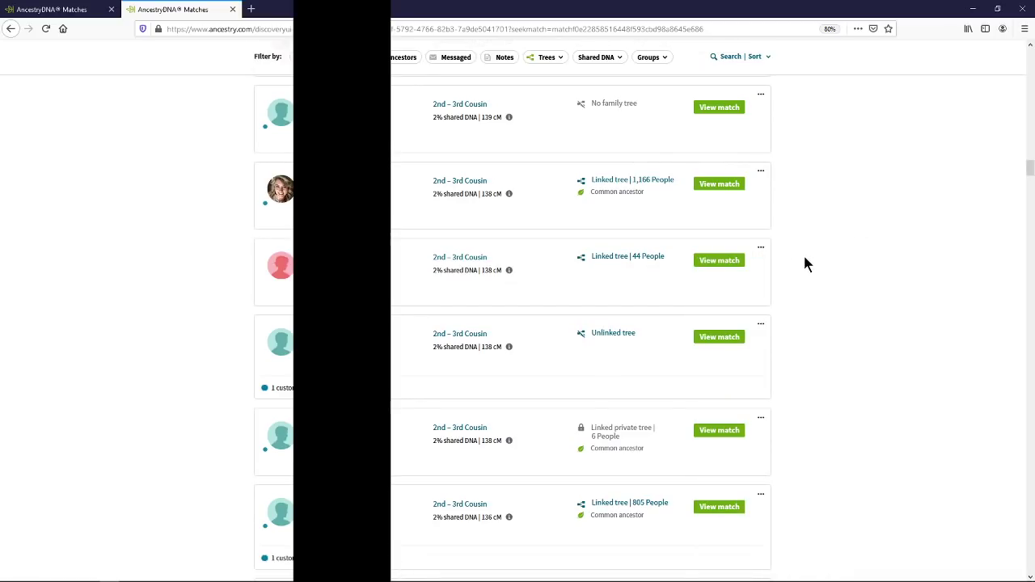
- Compare the compact rows' group links and segment details with the 138 cM match cards, finishing on the card-style page
{"action": "left_click", "coordinate": [78, 9]}
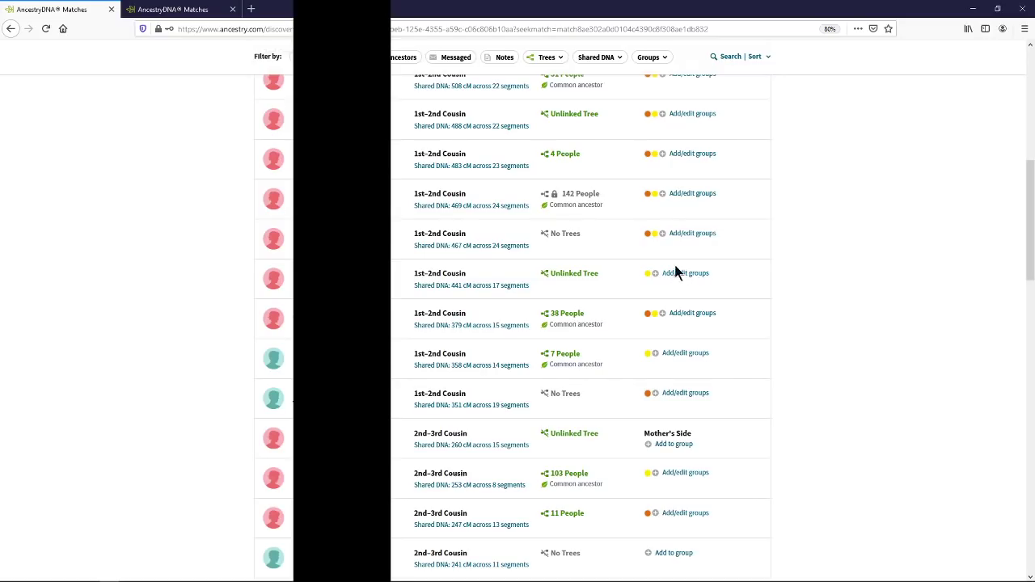
{"action": "left_click", "coordinate": [182, 10]}
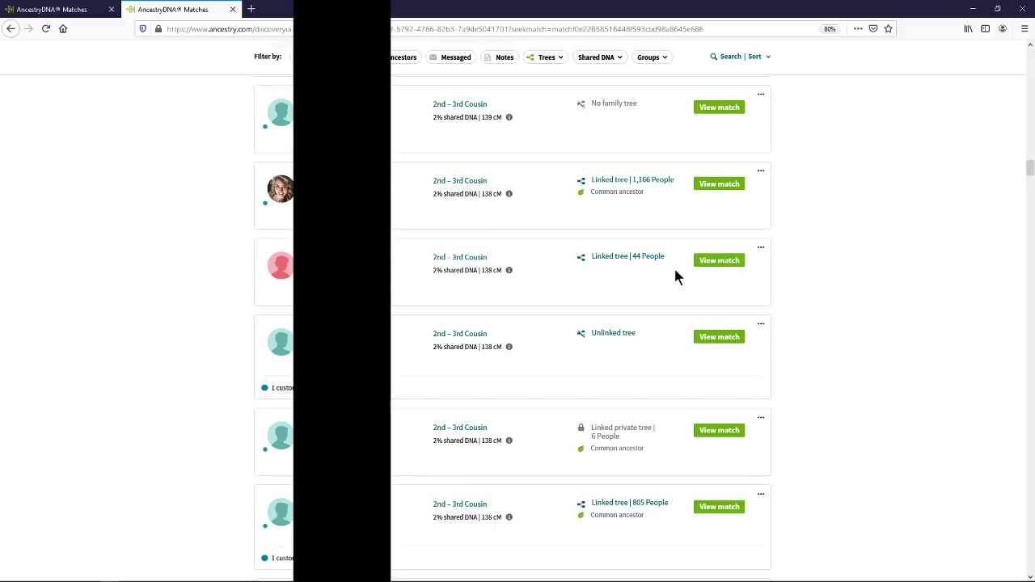
{"action": "left_click", "coordinate": [89, 16]}
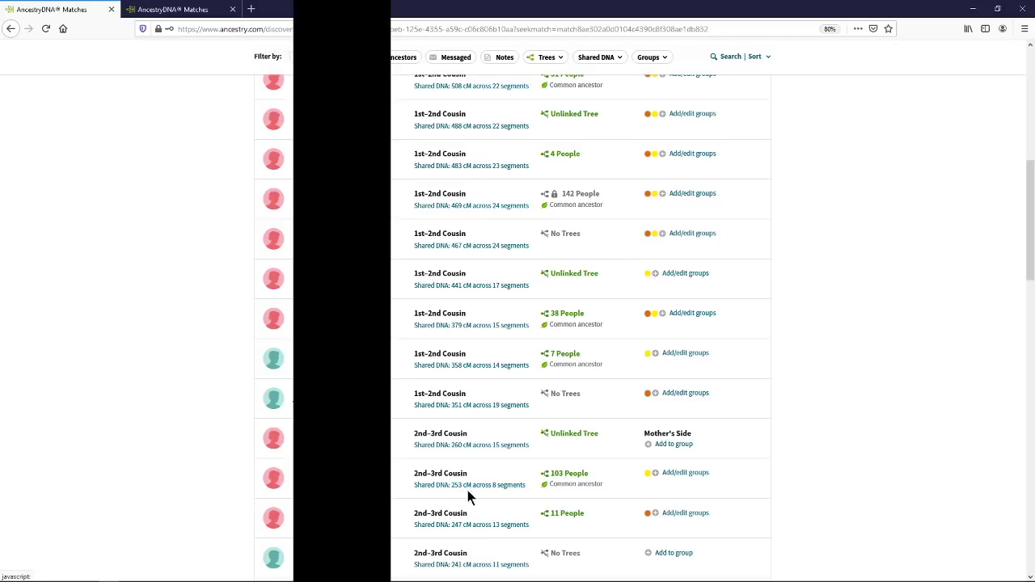
{"action": "left_click", "coordinate": [152, 9]}
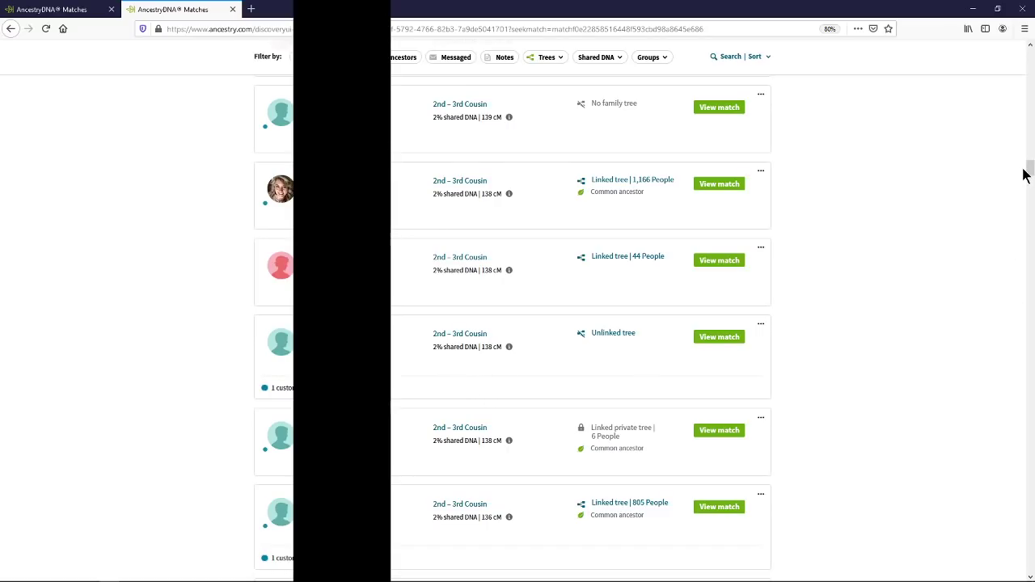
- Browse down to the 110 cM matches, check the group list of one without a family tree, and close it
{"action": "left_click_drag", "start_coordinate": [1030, 172], "coordinate": [1013, 445]}
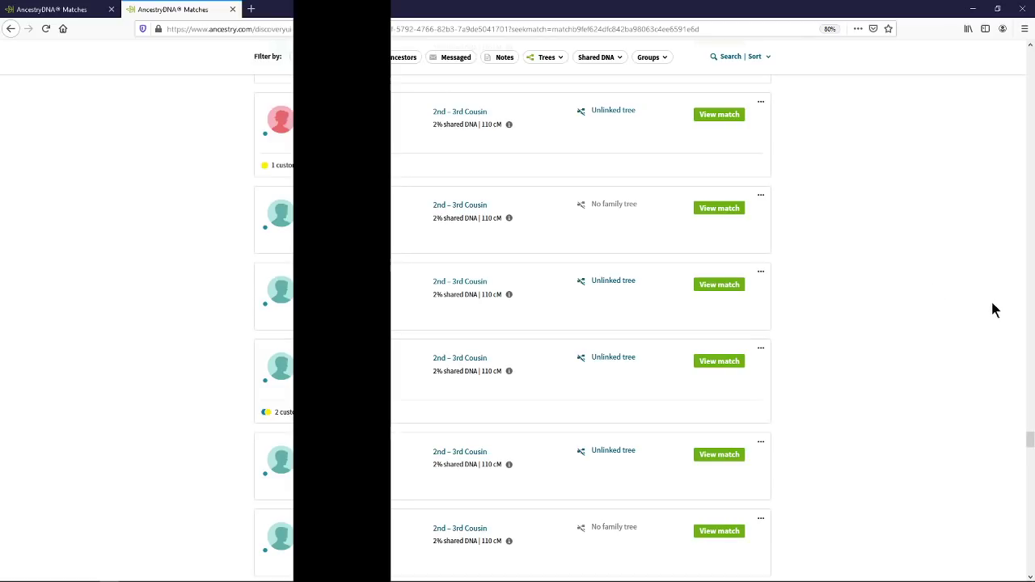
{"action": "left_click_drag", "start_coordinate": [1030, 441], "coordinate": [1030, 433]}
{"action": "left_click", "coordinate": [762, 296]}
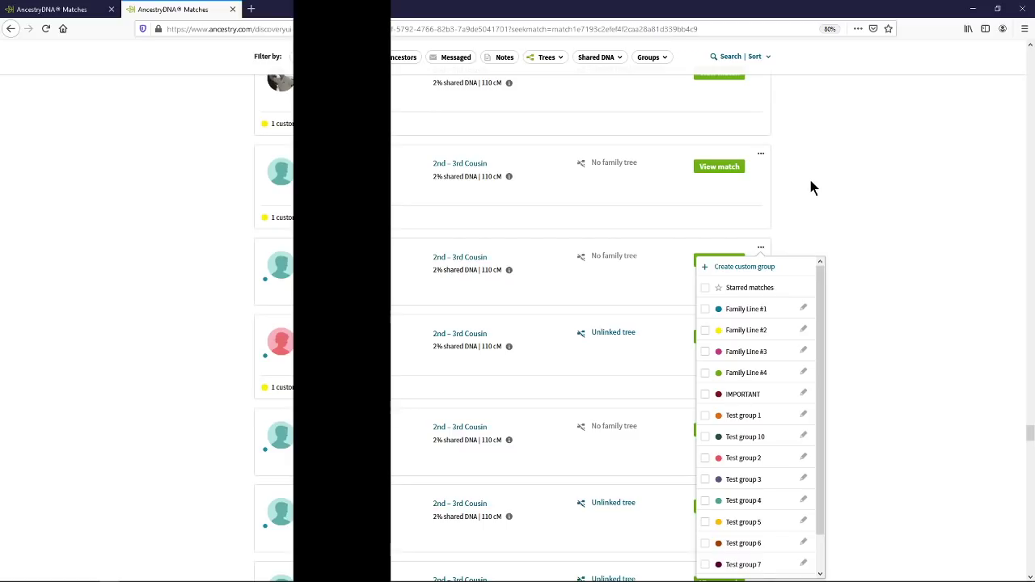
{"action": "left_click", "coordinate": [837, 148]}
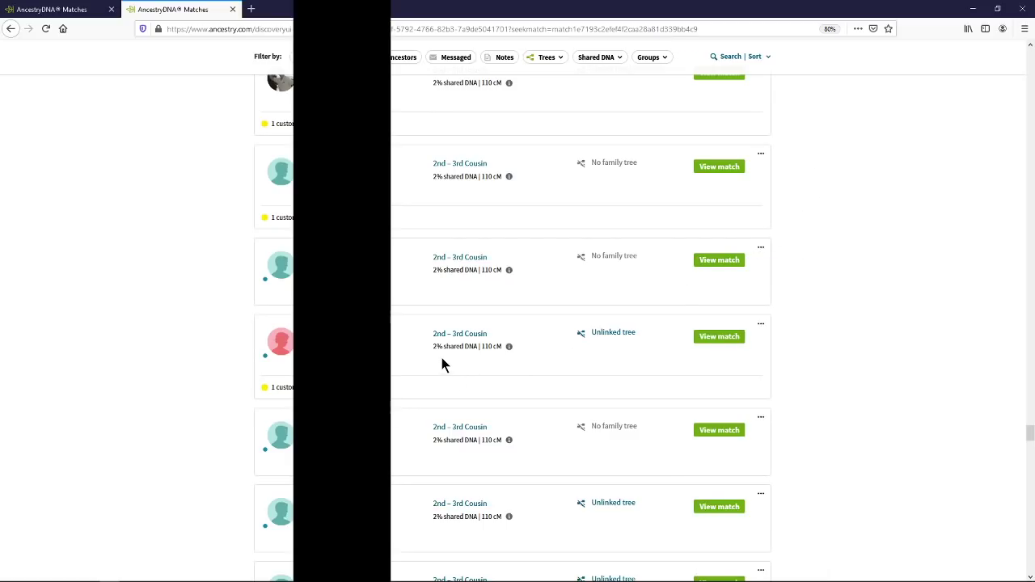
- Compare the shared DNA percentages of the 110 cM and 105 cM matches by highlighting them, then return to the compact-row page
{"action": "left_click_drag", "start_coordinate": [460, 347], "coordinate": [434, 350]}
{"action": "left_click_drag", "start_coordinate": [1030, 437], "coordinate": [1020, 535]}
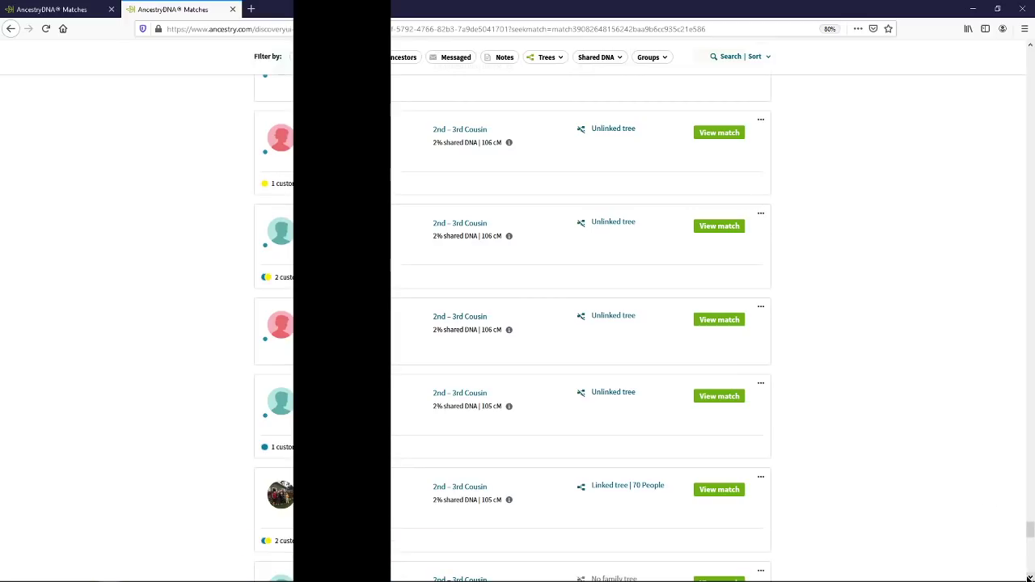
{"action": "scroll", "coordinate": [1029, 576], "scroll_direction": "down", "scroll_amount": 8}
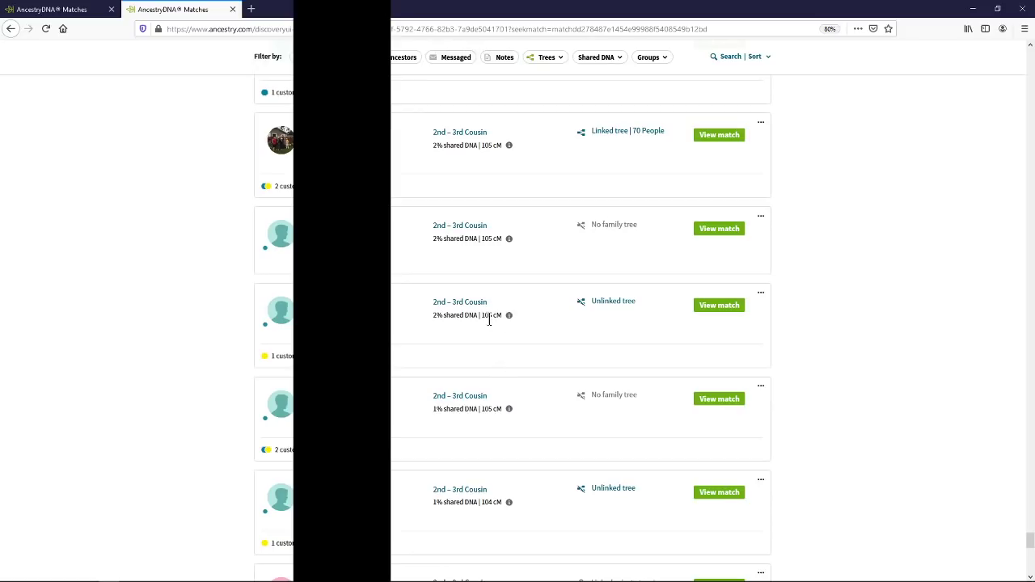
{"action": "left_click_drag", "start_coordinate": [472, 315], "coordinate": [448, 316]}
{"action": "left_click_drag", "start_coordinate": [473, 409], "coordinate": [449, 408]}
{"action": "left_click_drag", "start_coordinate": [465, 316], "coordinate": [446, 316]}
{"action": "left_click_drag", "start_coordinate": [477, 408], "coordinate": [432, 409]}
{"action": "left_click", "coordinate": [55, 11]}
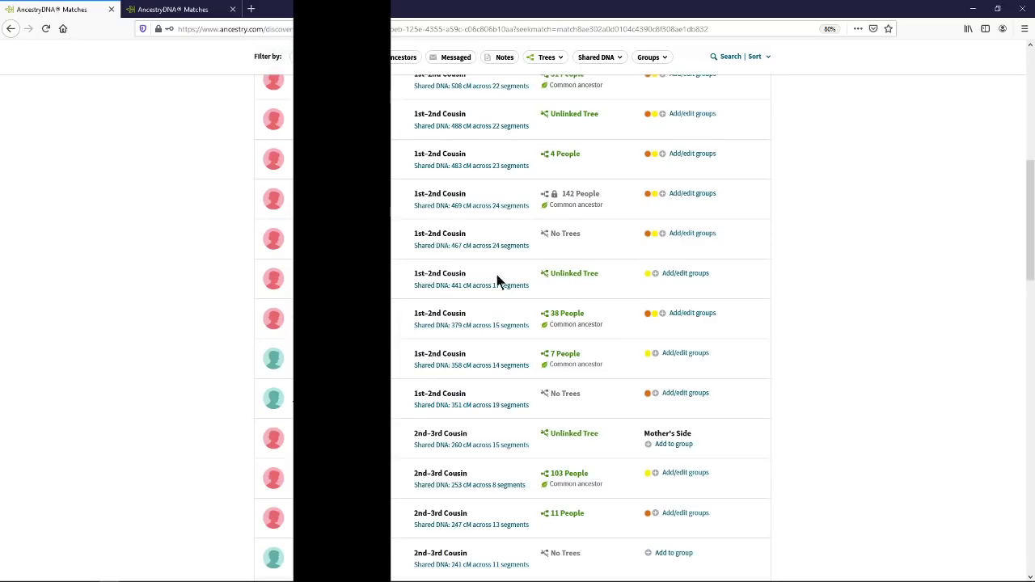